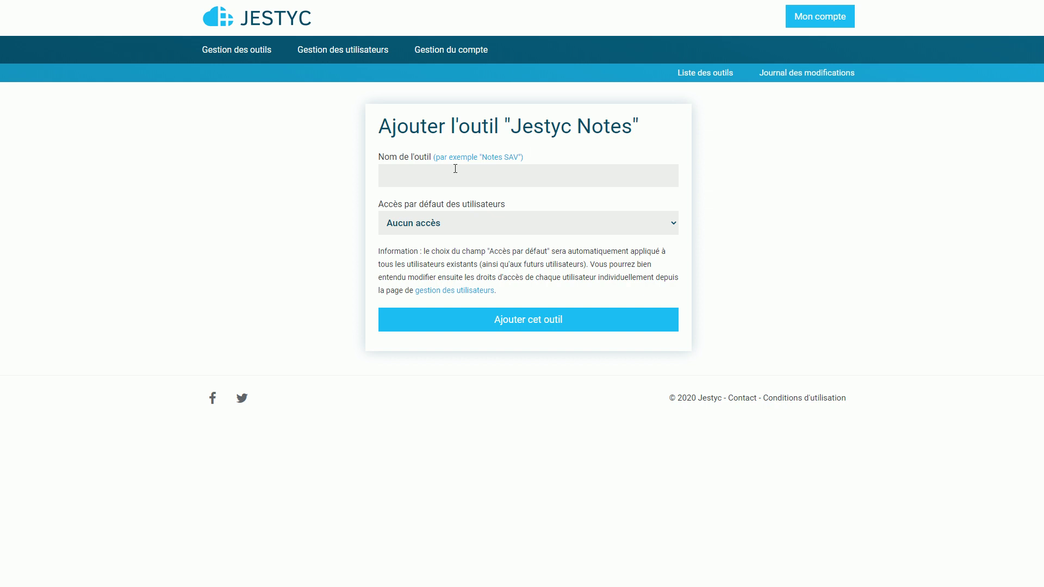
Step: Add the Jestyc Notes tool 'Exemple de notes 1' with default access set to Accès complet
{"action": "left_click", "coordinate": [455, 169]}
{"action": "type", "text": "Exemple de notes 1"}
{"action": "left_click", "coordinate": [446, 196]}
{"action": "left_click", "coordinate": [441, 223]}
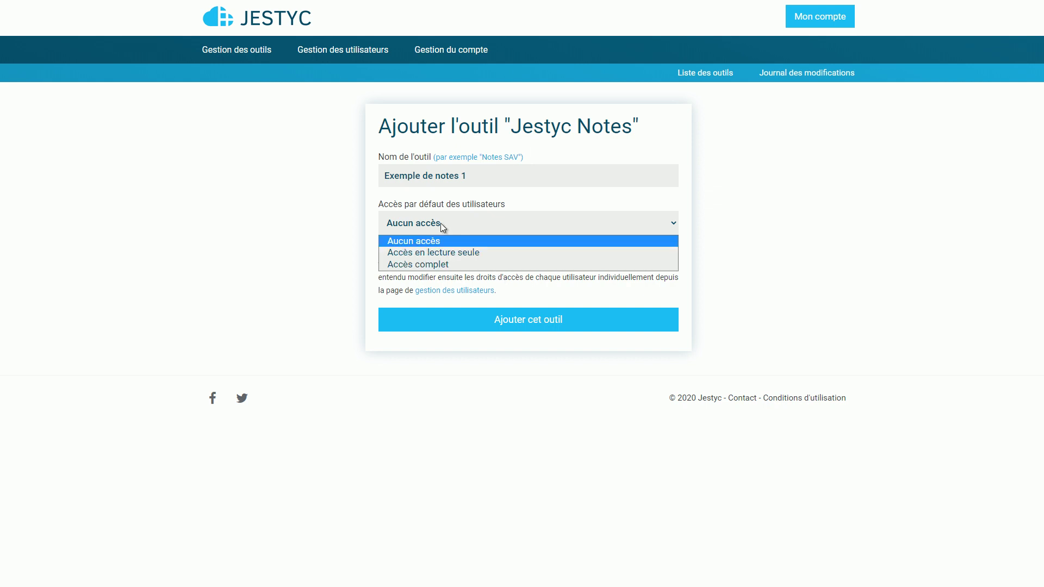
{"action": "left_click", "coordinate": [446, 265]}
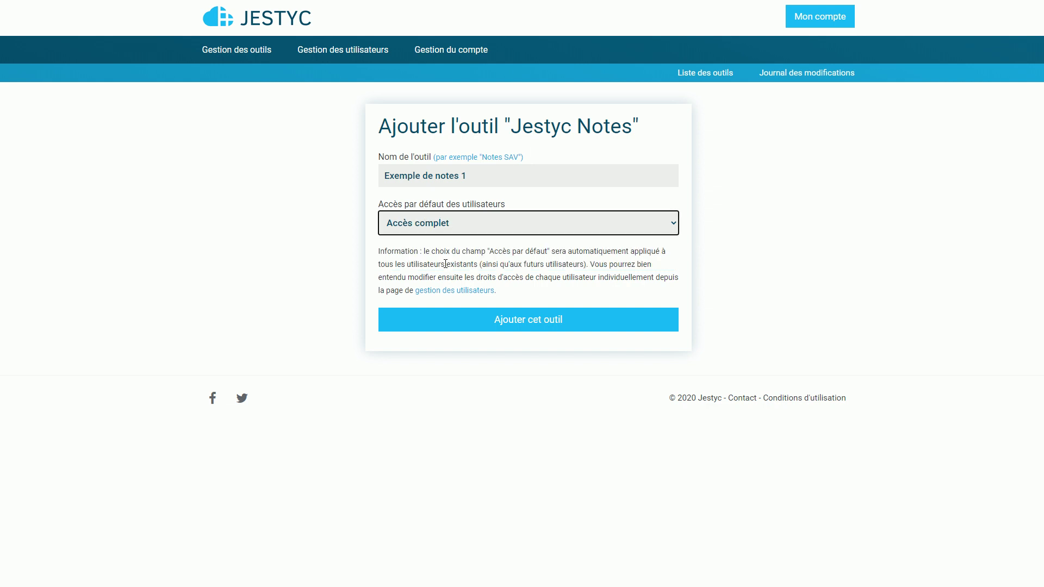
{"action": "left_click", "coordinate": [513, 291]}
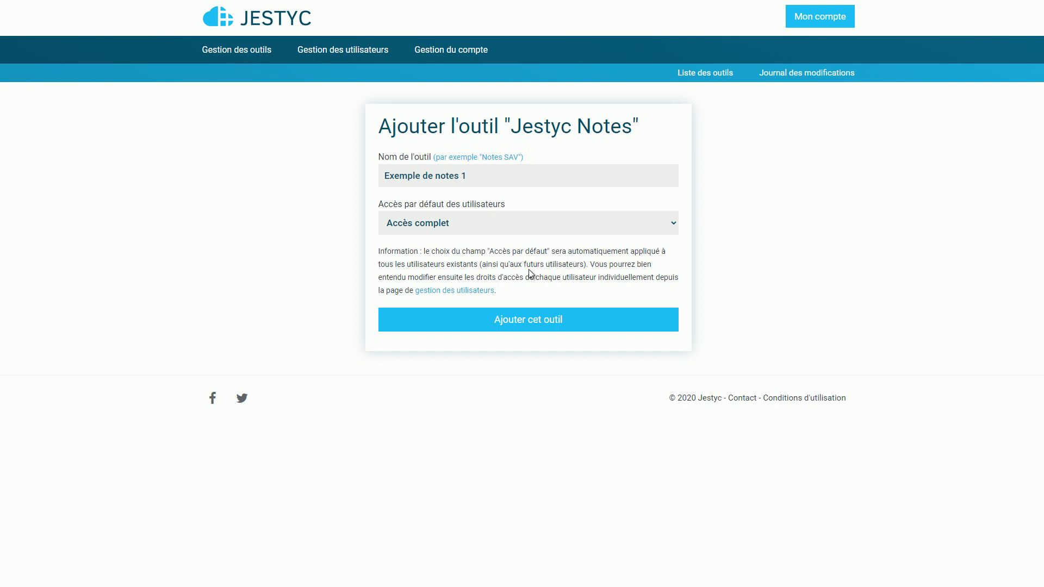
{"action": "left_click", "coordinate": [522, 323]}
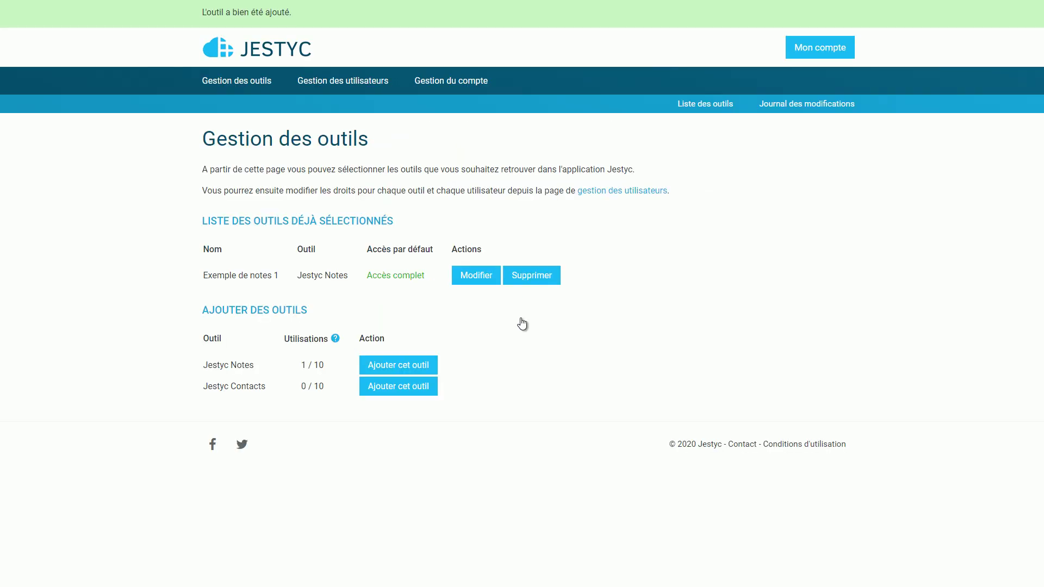
Step: Add a second Notes tool 'Exemple de notes 2', also with Accès complet by default
{"action": "left_click", "coordinate": [415, 366]}
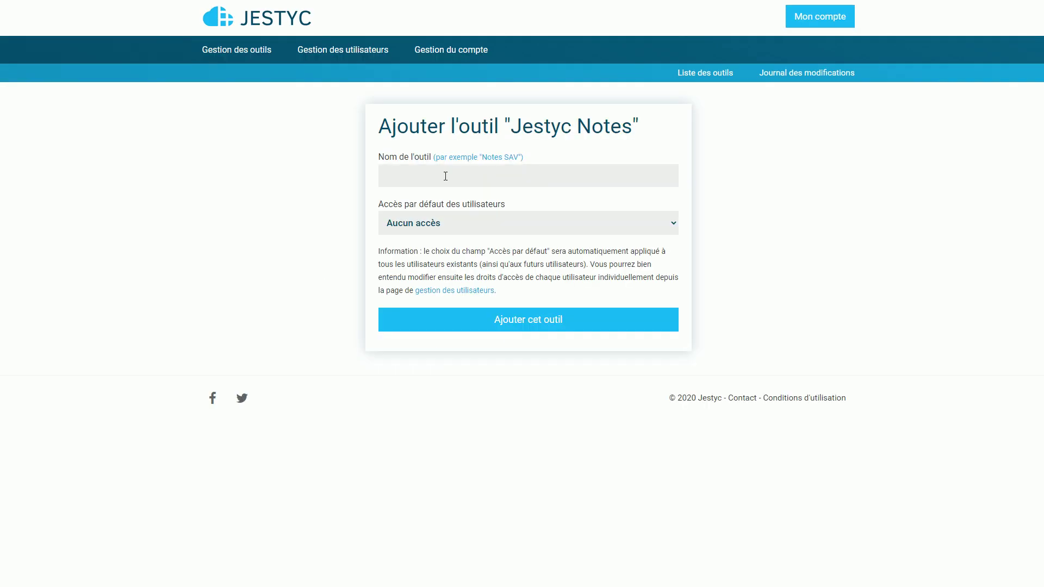
{"action": "left_click", "coordinate": [446, 176]}
{"action": "type", "text": "Exemple de notes 2"}
{"action": "left_click", "coordinate": [479, 232]}
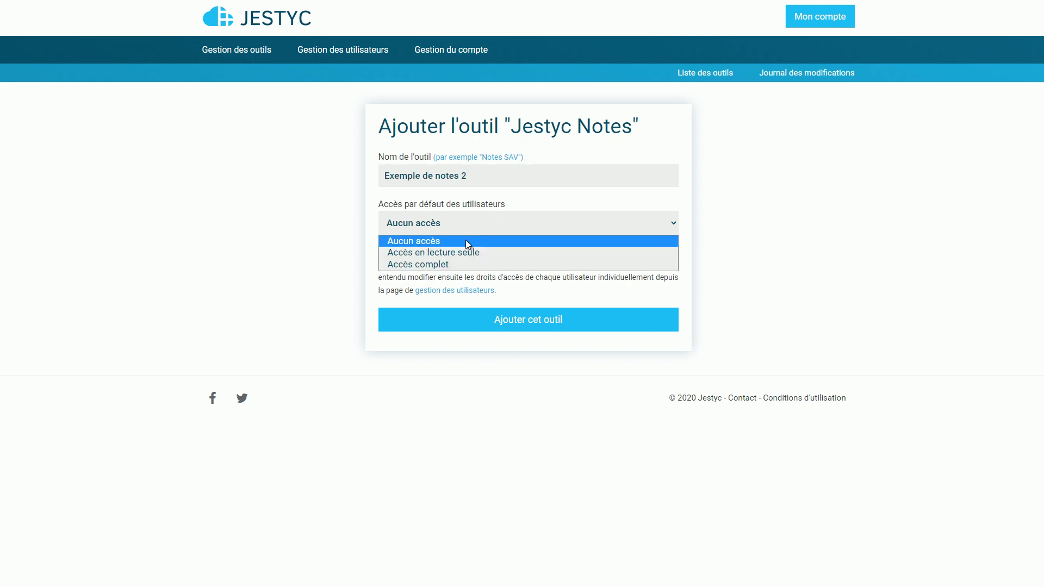
{"action": "left_click", "coordinate": [451, 266]}
{"action": "left_click", "coordinate": [515, 321]}
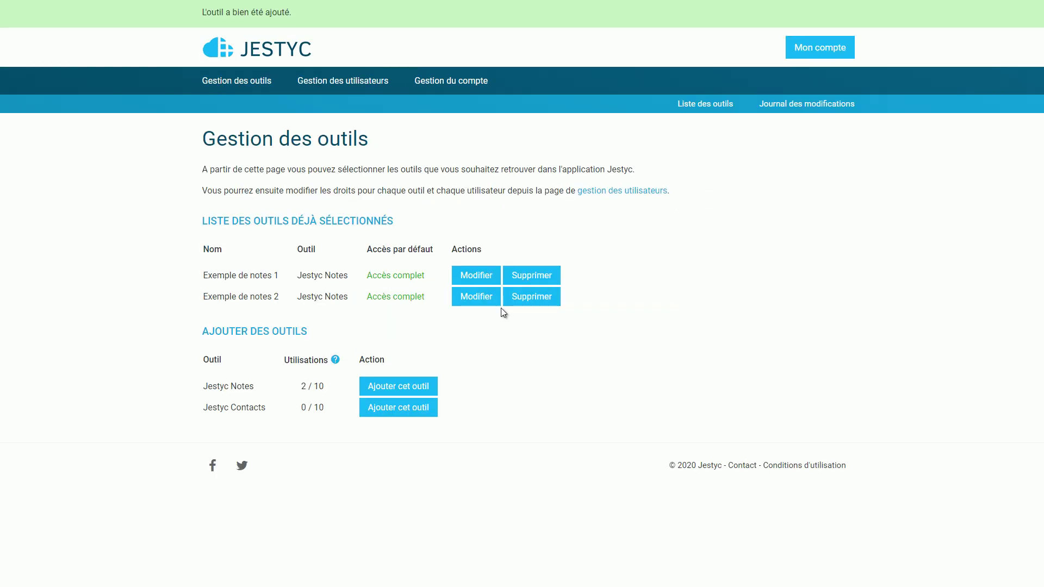
Step: Create the first user with a display name, login identifier and password
{"action": "left_click", "coordinate": [327, 82]}
{"action": "left_click", "coordinate": [361, 189]}
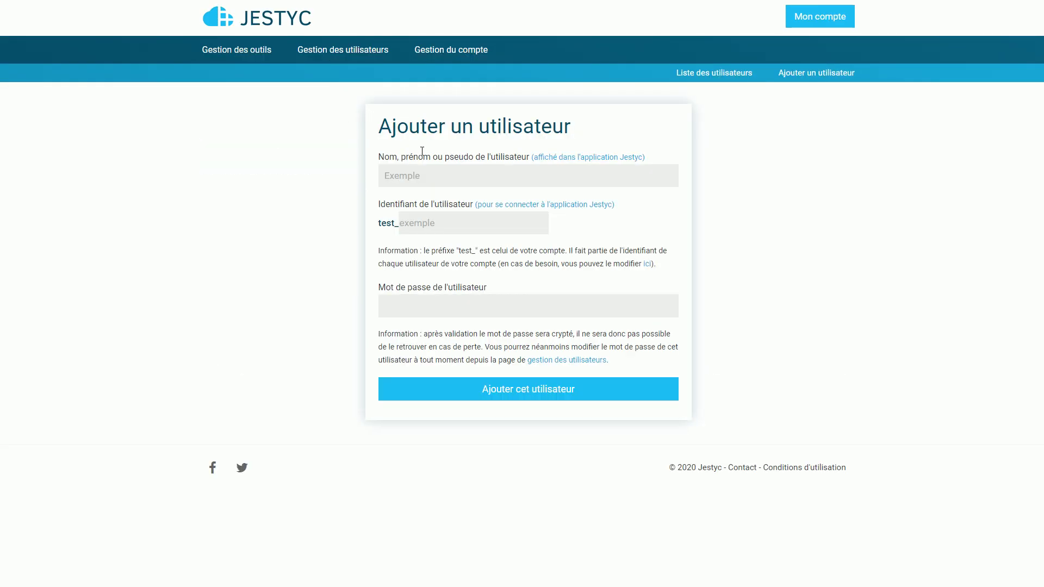
{"action": "left_click", "coordinate": [438, 179]}
{"action": "type", "text": "S"}
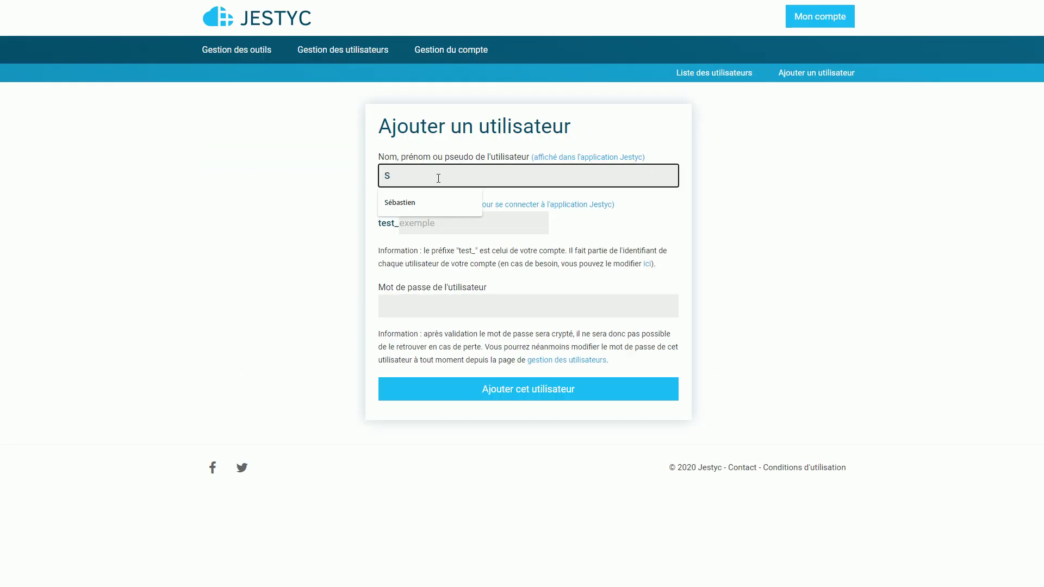
{"action": "key", "text": "Down"}
{"action": "key", "text": "Tab"}
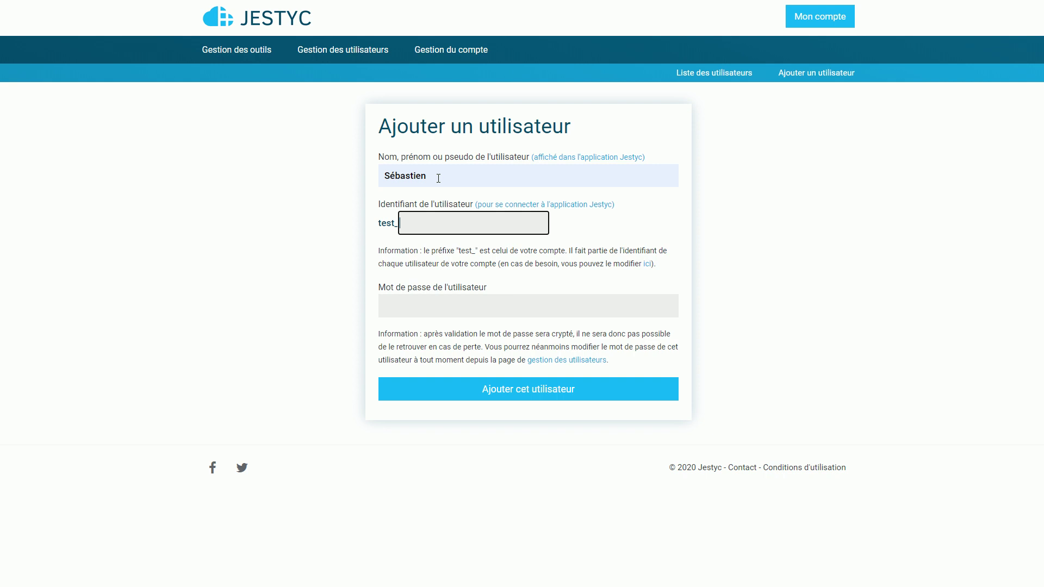
{"action": "type", "text": "1"}
{"action": "left_click", "coordinate": [615, 301]}
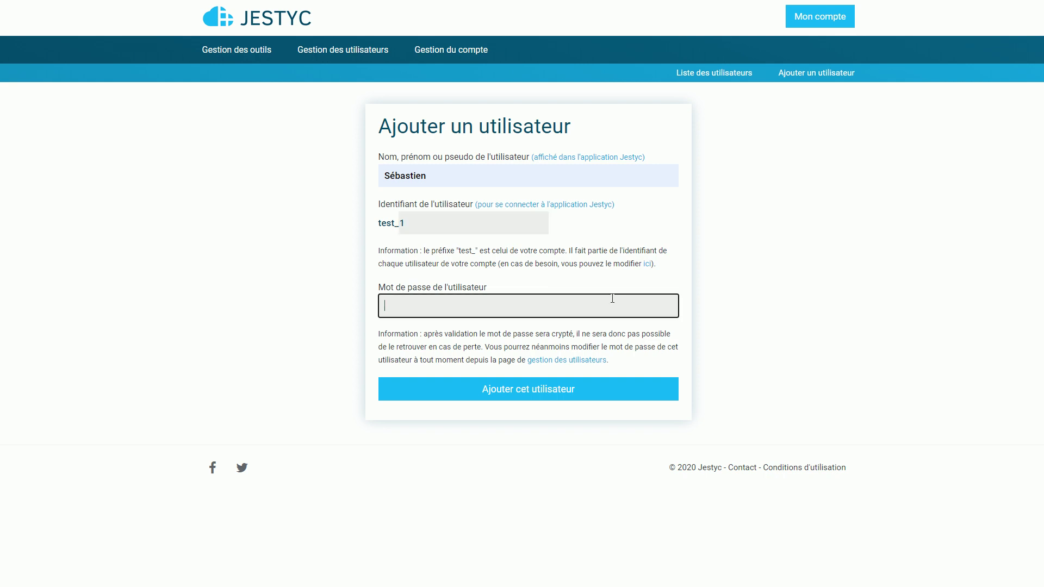
{"action": "type", "text": "aaaaaaaa"}
{"action": "left_click", "coordinate": [534, 397]}
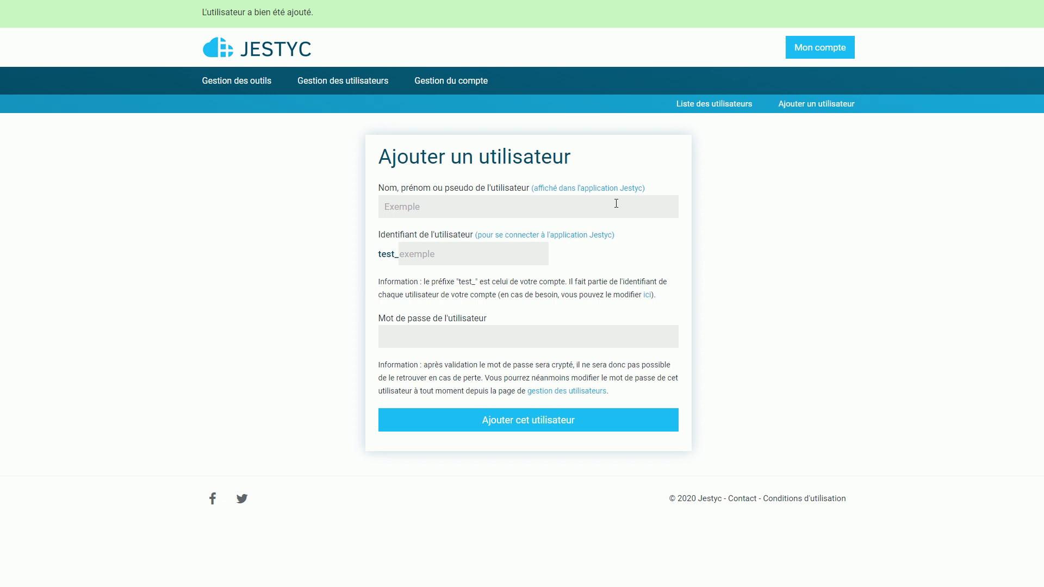
Step: Create a second user with its own name, identifier and password, then show the user list
{"action": "left_click", "coordinate": [616, 203]}
{"action": "type", "text": "Paul"}
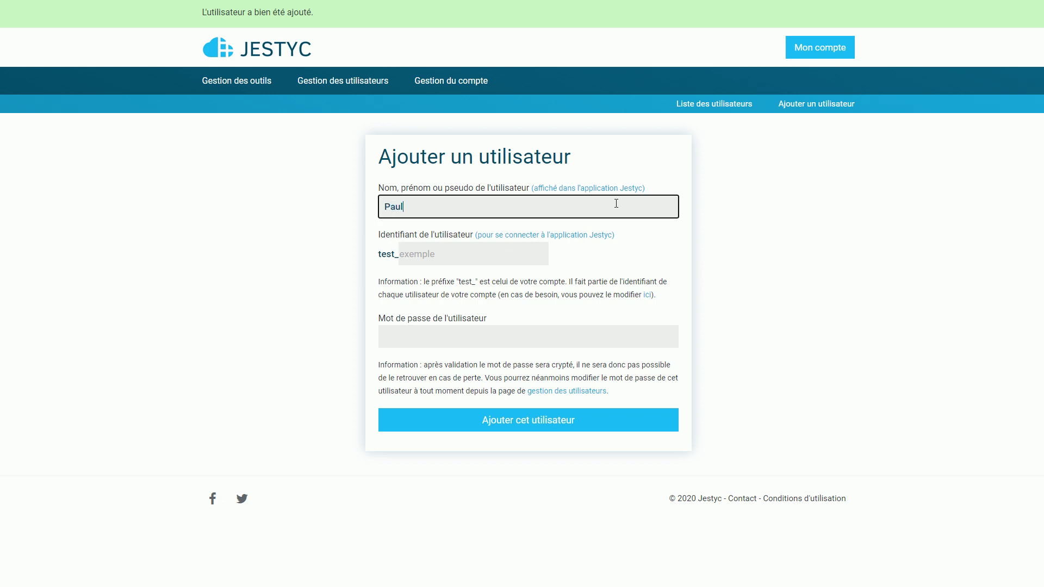
{"action": "left_click", "coordinate": [470, 261]}
{"action": "type", "text": "2"}
{"action": "left_click", "coordinate": [503, 341]}
{"action": "type", "text": "aa"}
{"action": "left_click", "coordinate": [460, 363]}
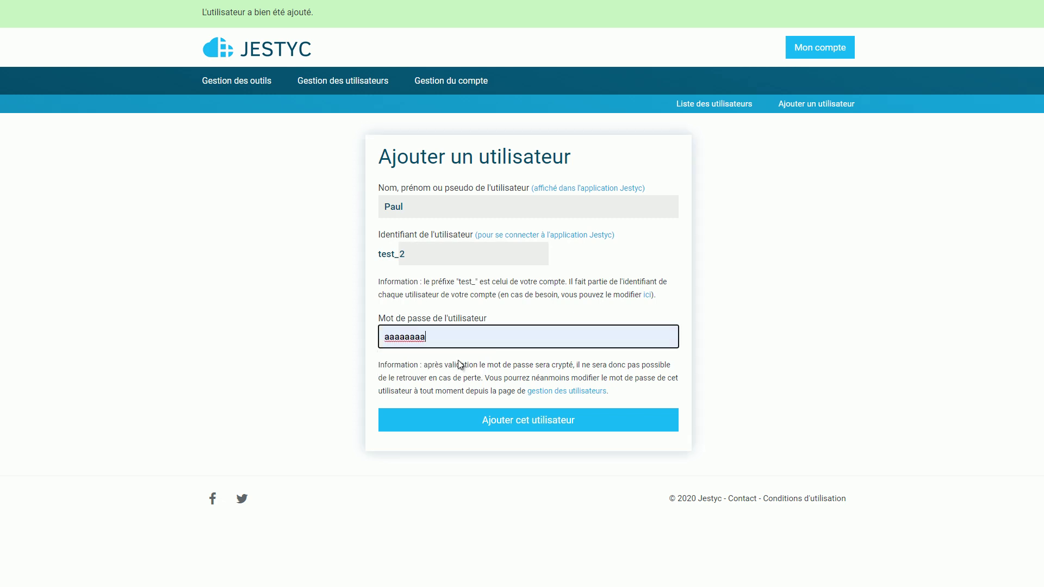
{"action": "left_click", "coordinate": [493, 427]}
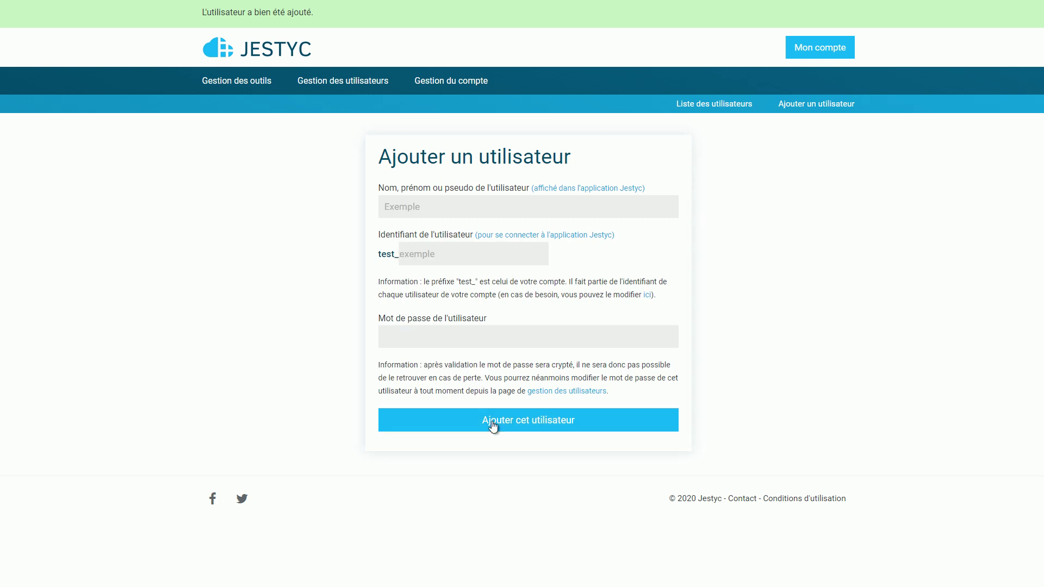
{"action": "left_click", "coordinate": [357, 87]}
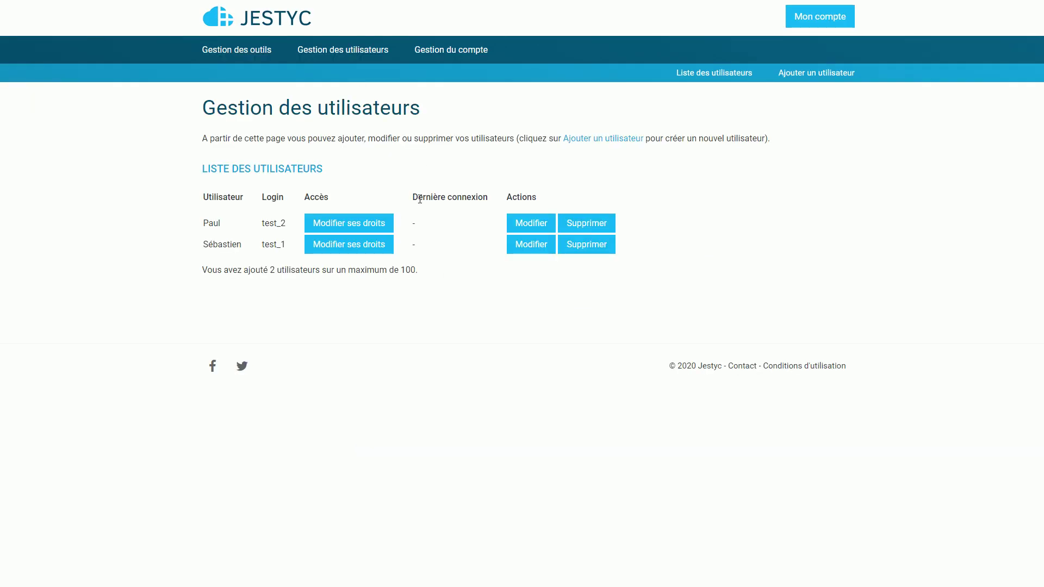
Step: Duplicate Jestyc.xlsm on the desktop as Jestyc - Copie.xlsm and open the original in Excel
{"action": "left_click", "coordinate": [351, 223]}
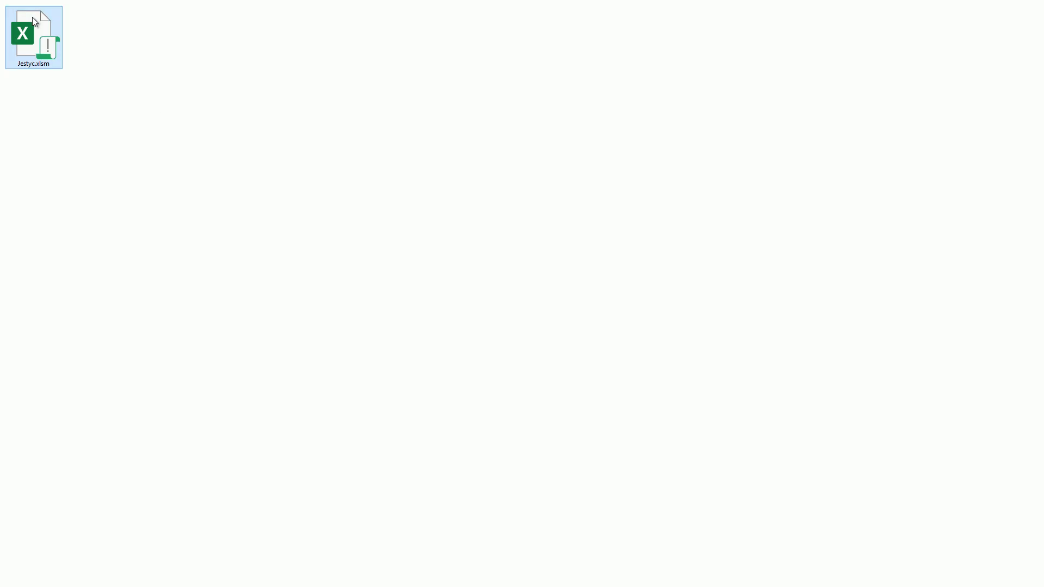
{"action": "key", "text": "ctrl+c"}
{"action": "key", "text": "ctrl+v"}
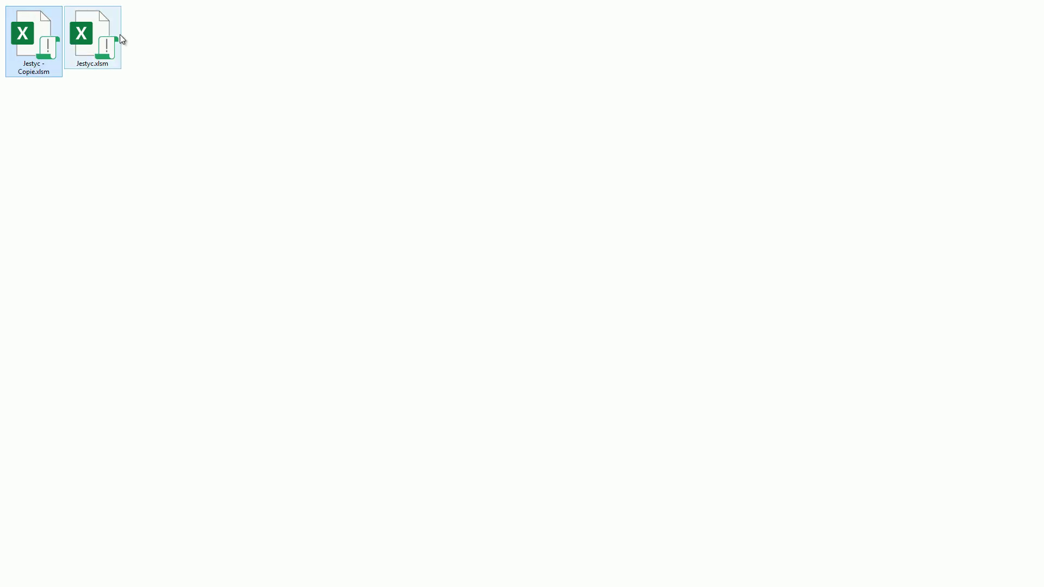
{"action": "left_click", "coordinate": [145, 71]}
{"action": "double_click", "coordinate": [105, 49]}
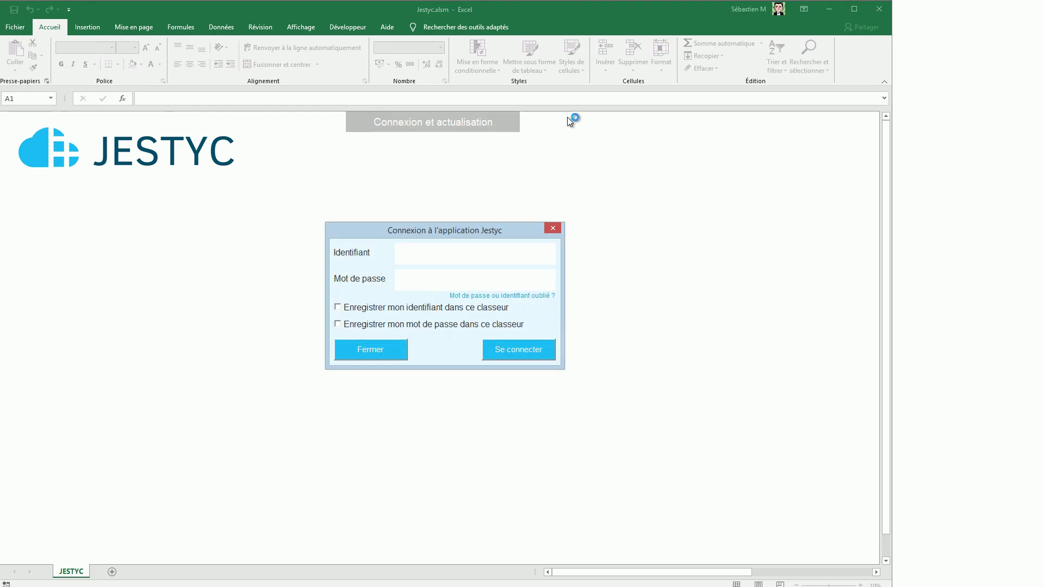
Step: Sign in to Jestyc with the identifier and password, saving the identifier in the workbook
{"action": "type", "text": "test"}
{"action": "type", "text": "_1"}
{"action": "type", "text": "********"}
{"action": "left_click", "coordinate": [449, 308]}
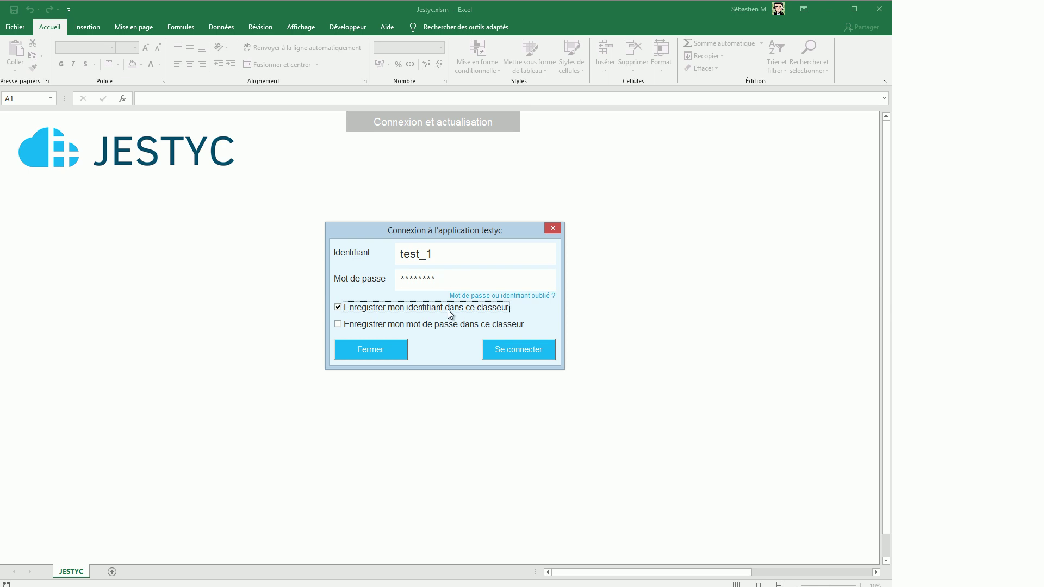
{"action": "left_click", "coordinate": [523, 348]}
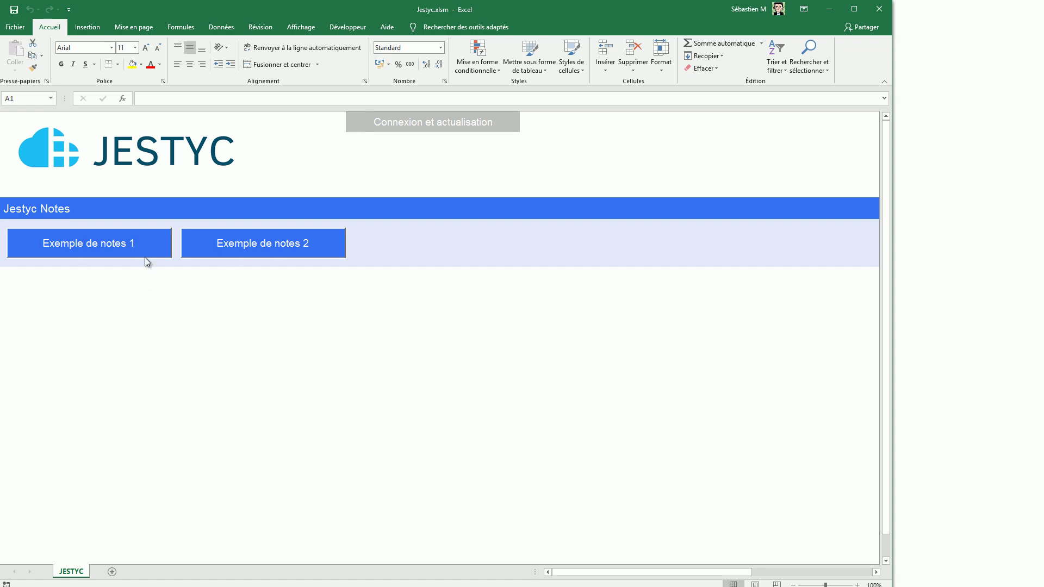
Step: In Exemple de notes 1, save a yellow note titled 'Exemple' with body text 'exemple'
{"action": "left_click", "coordinate": [144, 246]}
{"action": "left_click_drag", "start_coordinate": [492, 125], "coordinate": [449, 161]}
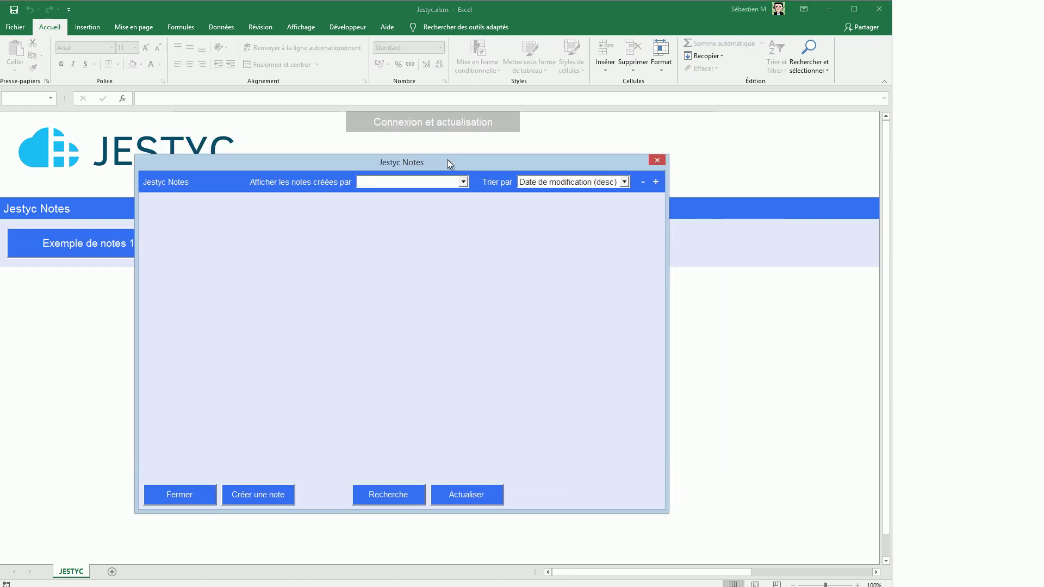
{"action": "left_click", "coordinate": [272, 496]}
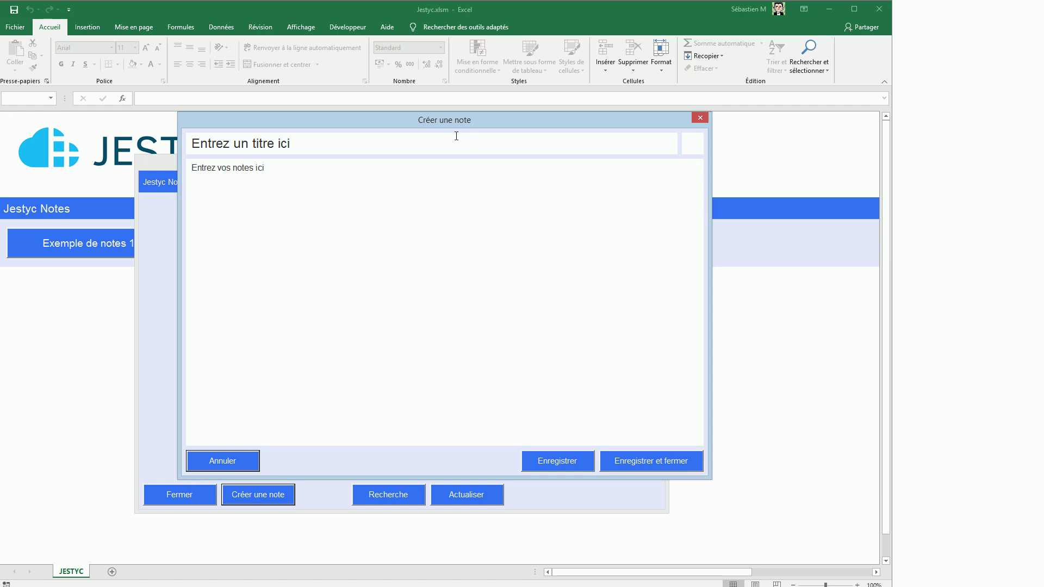
{"action": "left_click_drag", "start_coordinate": [468, 129], "coordinate": [473, 133]}
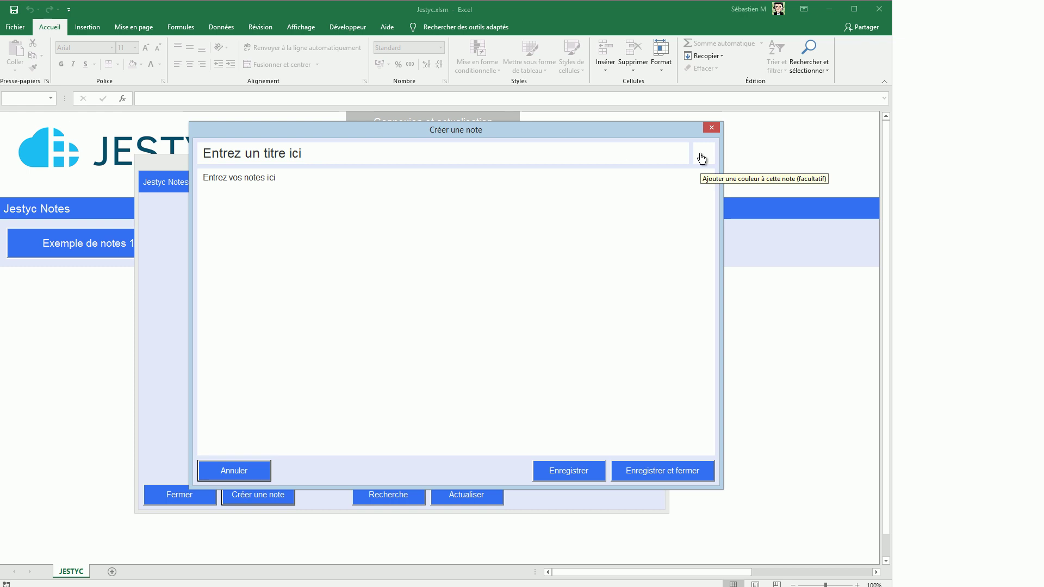
{"action": "left_click", "coordinate": [355, 203]}
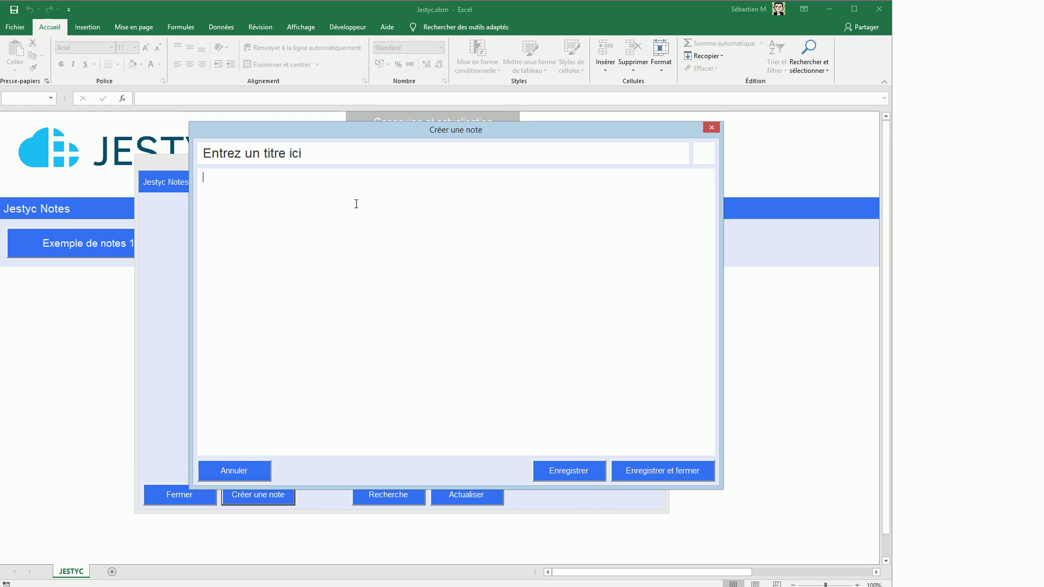
{"action": "left_click", "coordinate": [346, 153]}
{"action": "type", "text": "Exemple"}
{"action": "key", "text": "Tab"}
{"action": "type", "text": "exemple"}
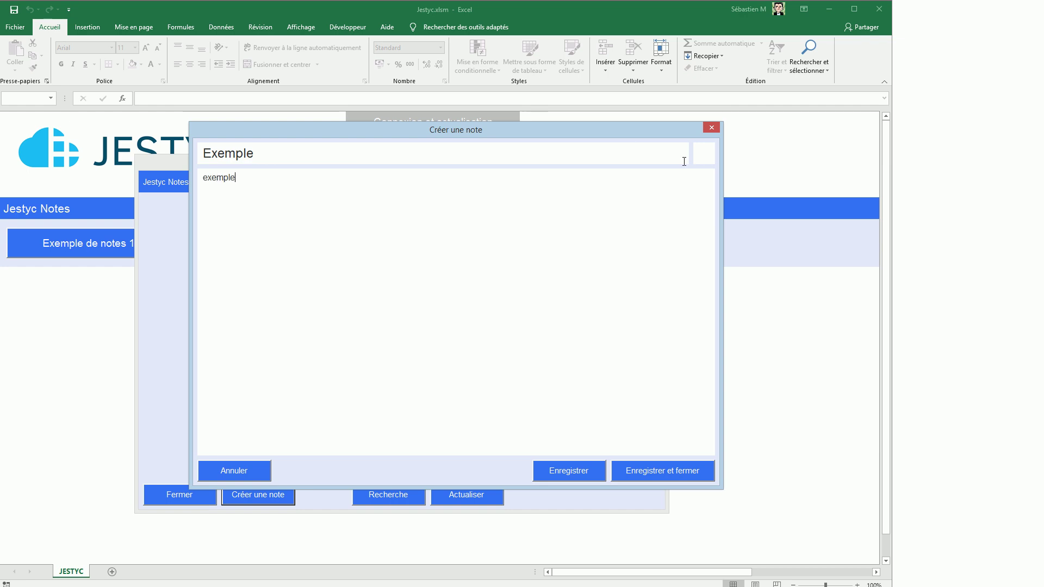
{"action": "left_click", "coordinate": [708, 161]}
{"action": "left_click", "coordinate": [461, 273]}
{"action": "left_click", "coordinate": [509, 363]}
{"action": "left_click", "coordinate": [635, 472]}
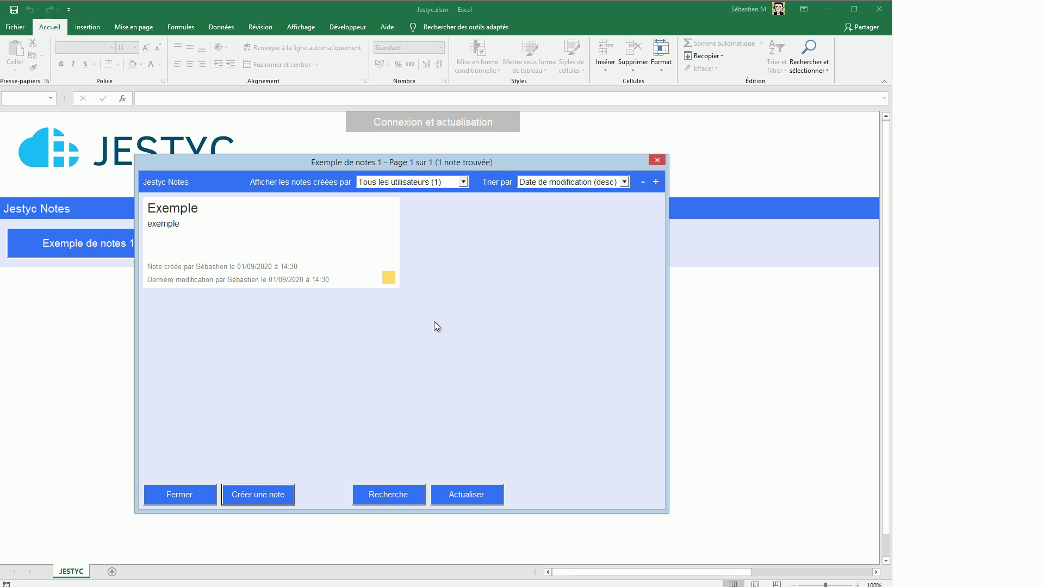
Step: Append 'dfdfgfdg' to the Exemple note's body, save it, and move the windows aside to reveal the desktop
{"action": "left_click", "coordinate": [186, 215]}
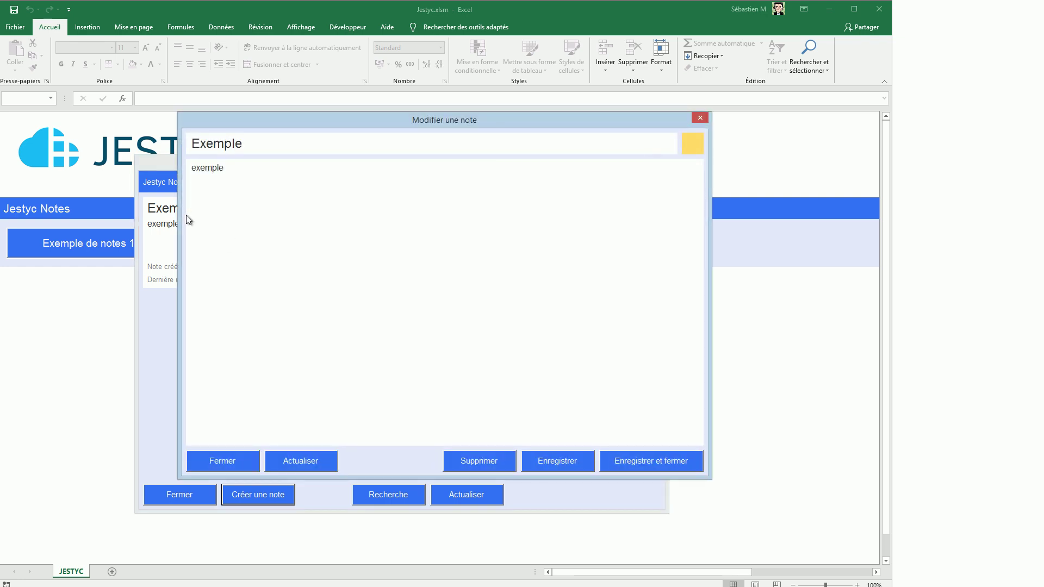
{"action": "type", "text": "dfdfgfdg"}
{"action": "left_click", "coordinate": [657, 465]}
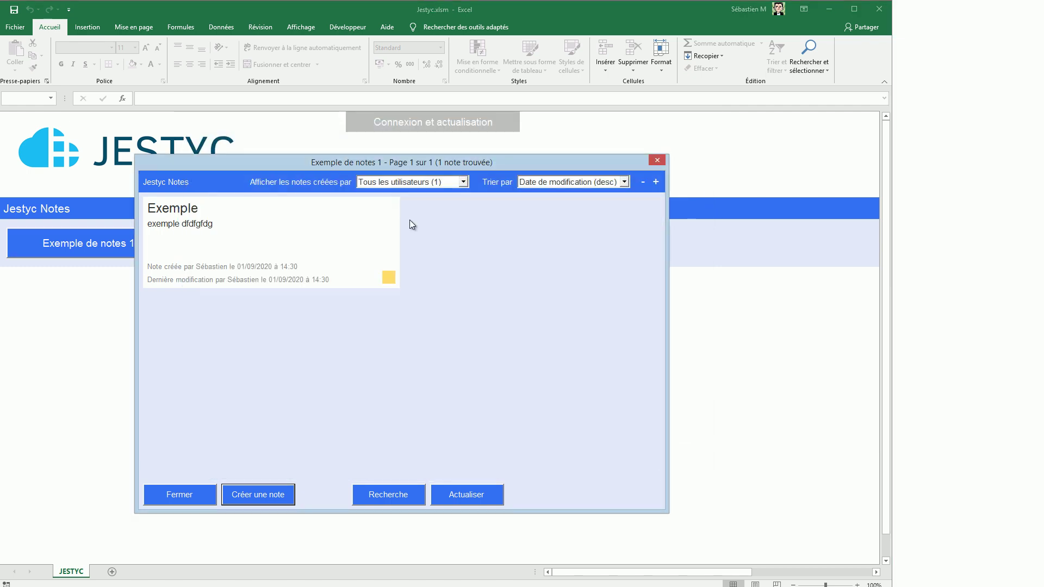
{"action": "left_click_drag", "start_coordinate": [487, 164], "coordinate": [904, 224]}
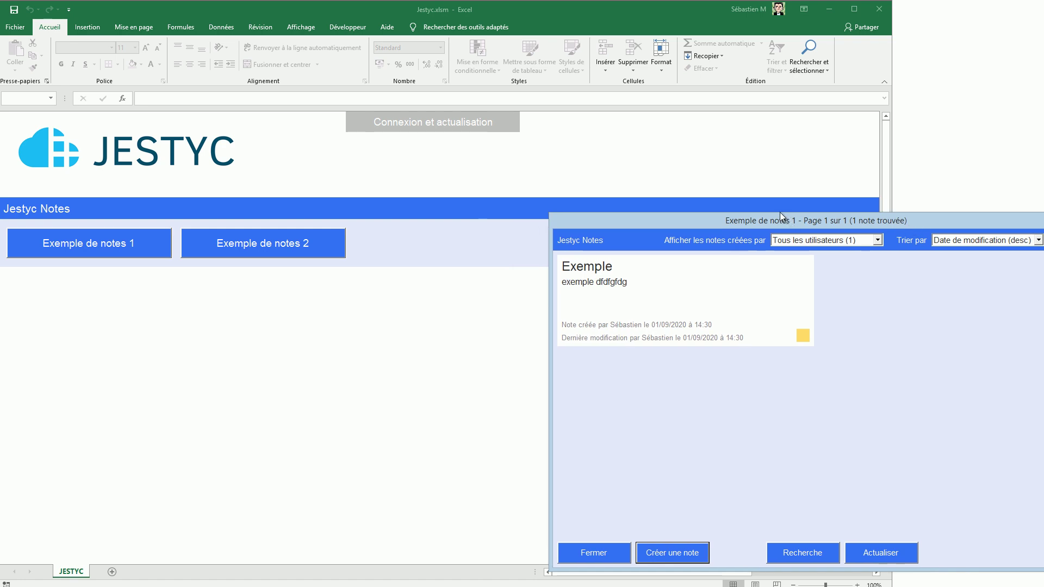
{"action": "left_click_drag", "start_coordinate": [463, 9], "coordinate": [767, 22]}
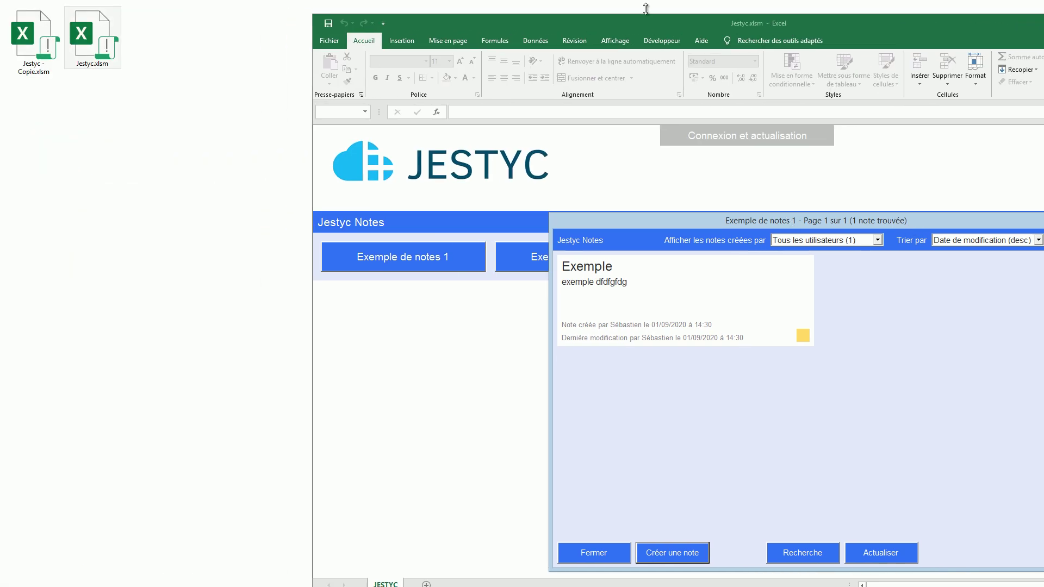
Step: Open Jestyc - Copie.xlsm and sign in as the second user, remembering the identifier in the workbook
{"action": "left_click", "coordinate": [44, 59]}
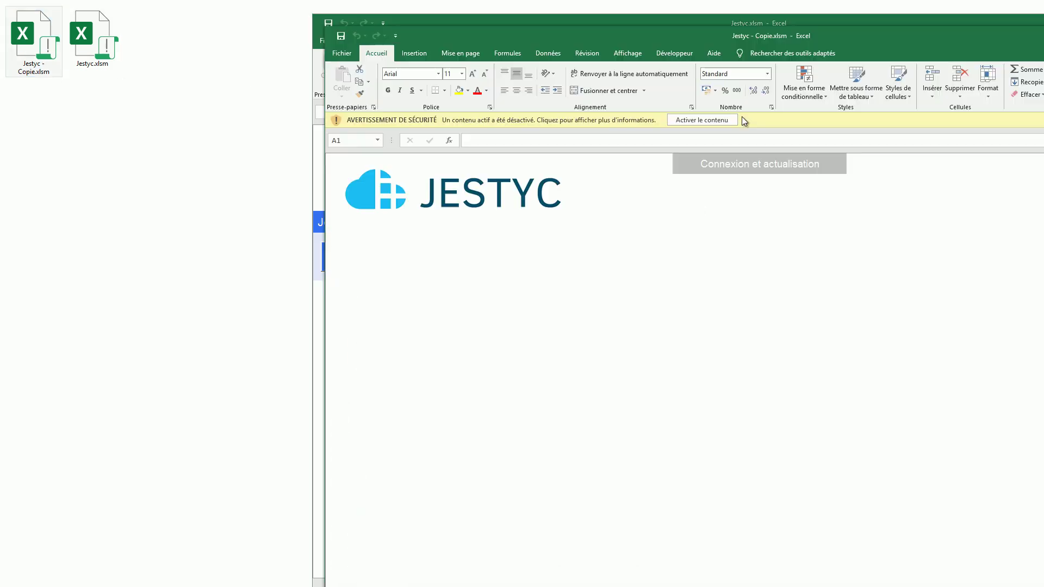
{"action": "left_click", "coordinate": [717, 120]}
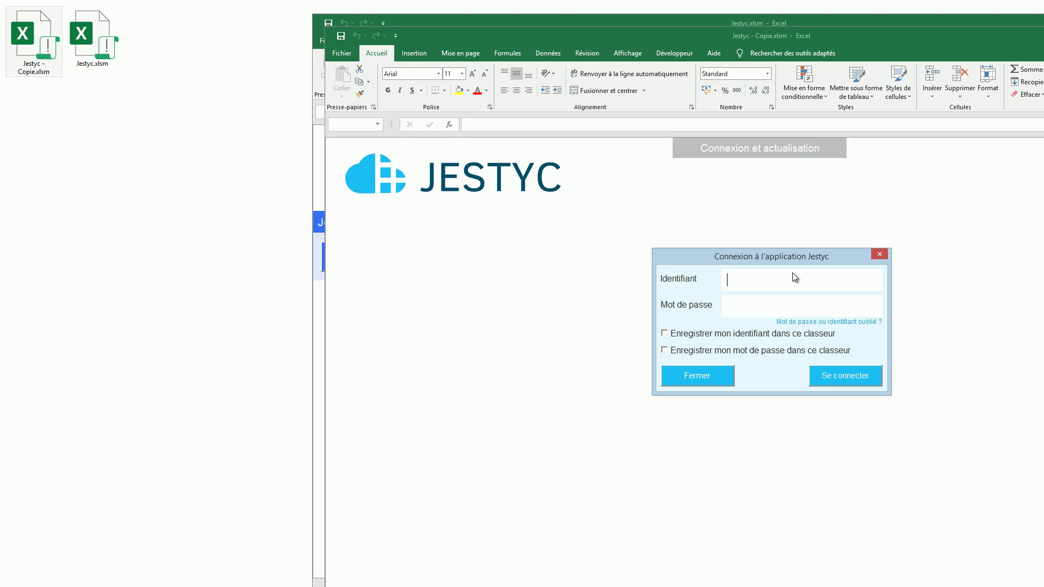
{"action": "type", "text": "test_1"}
{"action": "key", "text": "BackSpace"}
{"action": "type", "text": "2"}
{"action": "key", "text": "Tab"}
{"action": "type", "text": "********"}
{"action": "left_click", "coordinate": [783, 334]}
{"action": "left_click", "coordinate": [846, 374]}
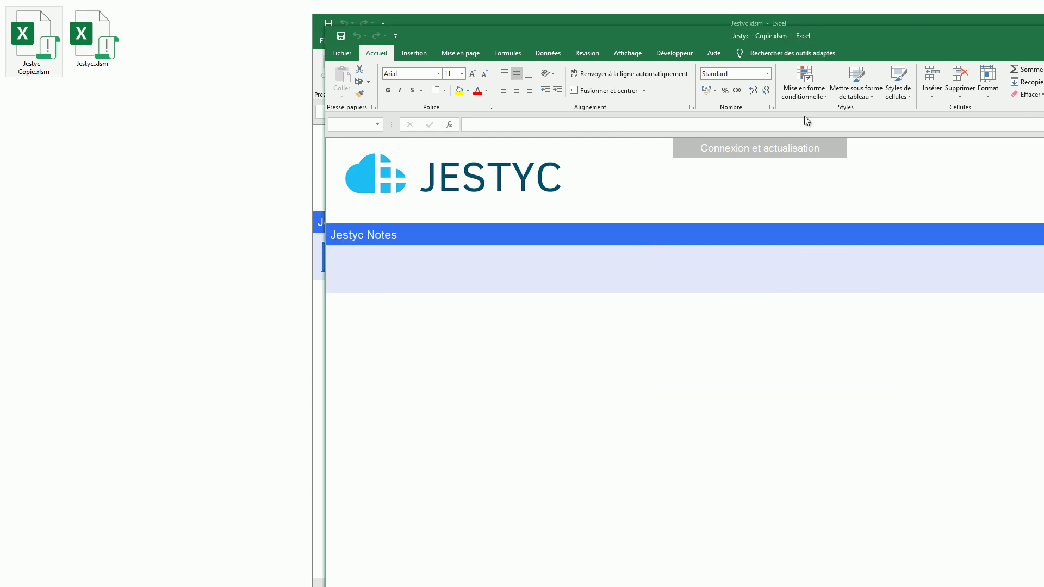
{"action": "left_click_drag", "start_coordinate": [818, 34], "coordinate": [488, 53]}
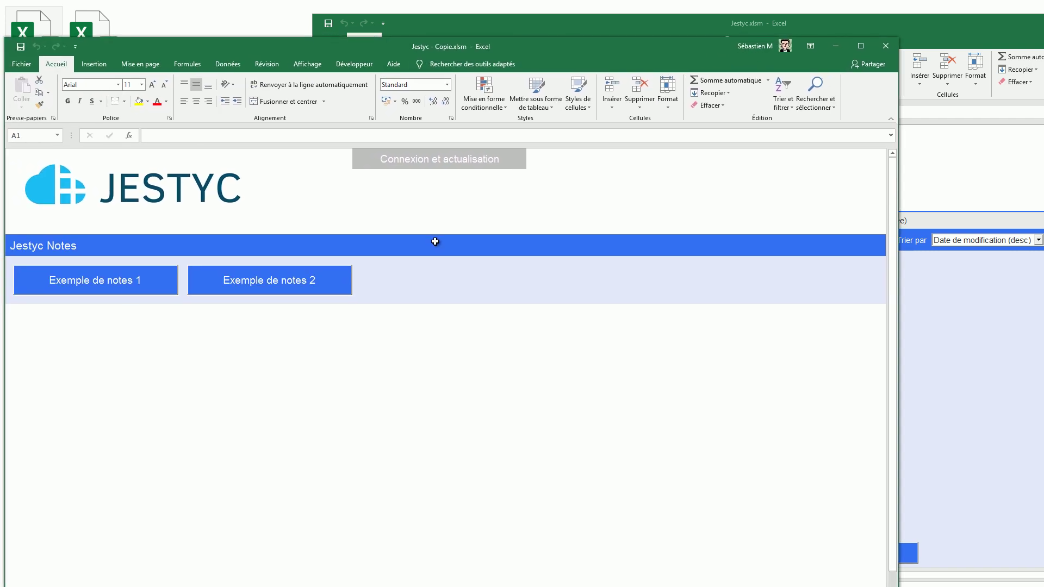
Step: From the copy, rename the note to 'Exemple 444' and make it green, then refresh Jestyc.xlsm's notes
{"action": "left_click", "coordinate": [96, 280]}
{"action": "left_click_drag", "start_coordinate": [436, 155], "coordinate": [271, 210]}
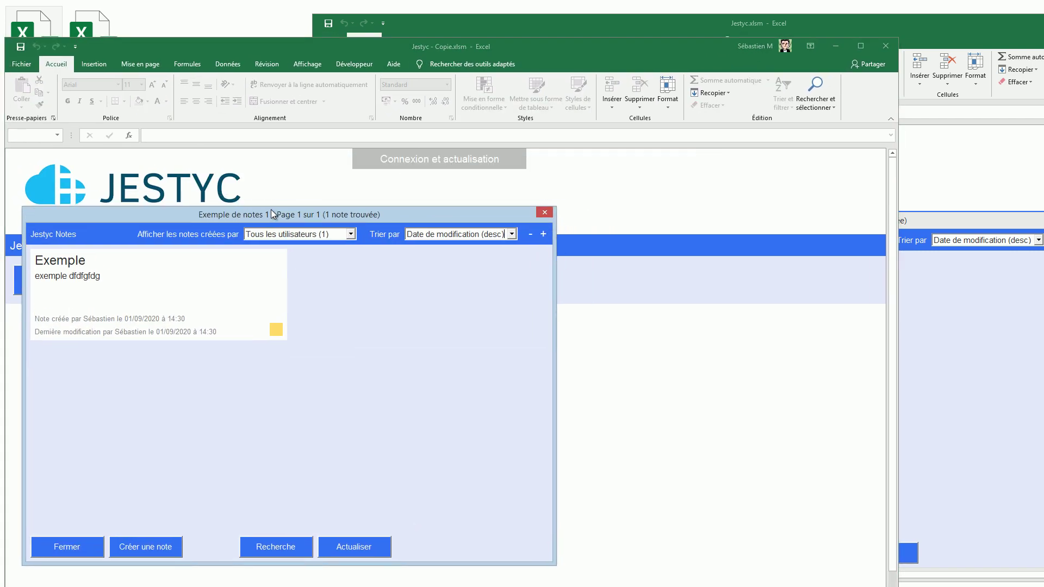
{"action": "left_click", "coordinate": [163, 286]}
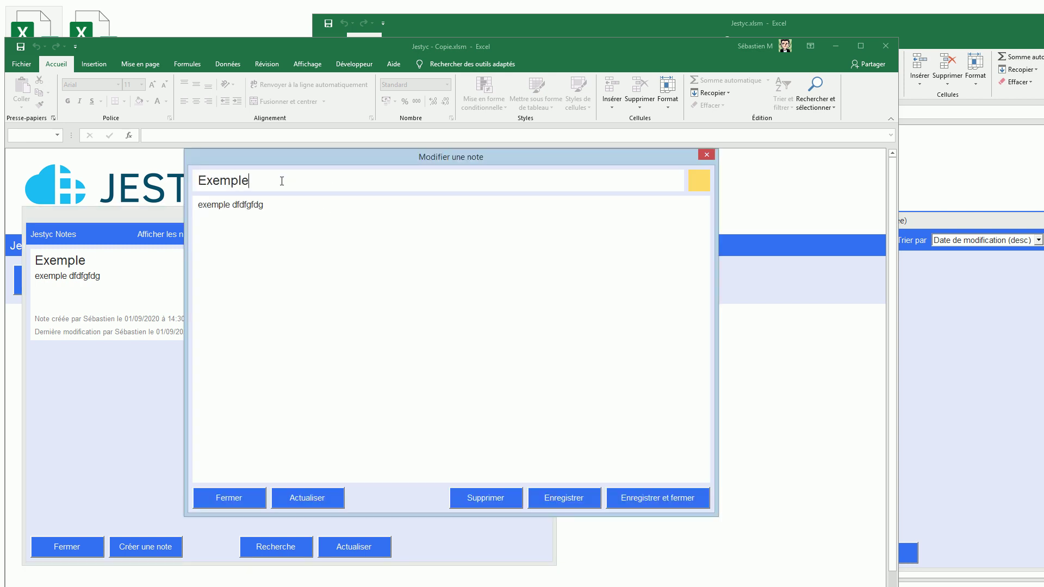
{"action": "type", "text": "444"}
{"action": "left_click", "coordinate": [699, 180]}
{"action": "left_click", "coordinate": [503, 328]}
{"action": "left_click", "coordinate": [519, 401]}
{"action": "left_click", "coordinate": [647, 497]}
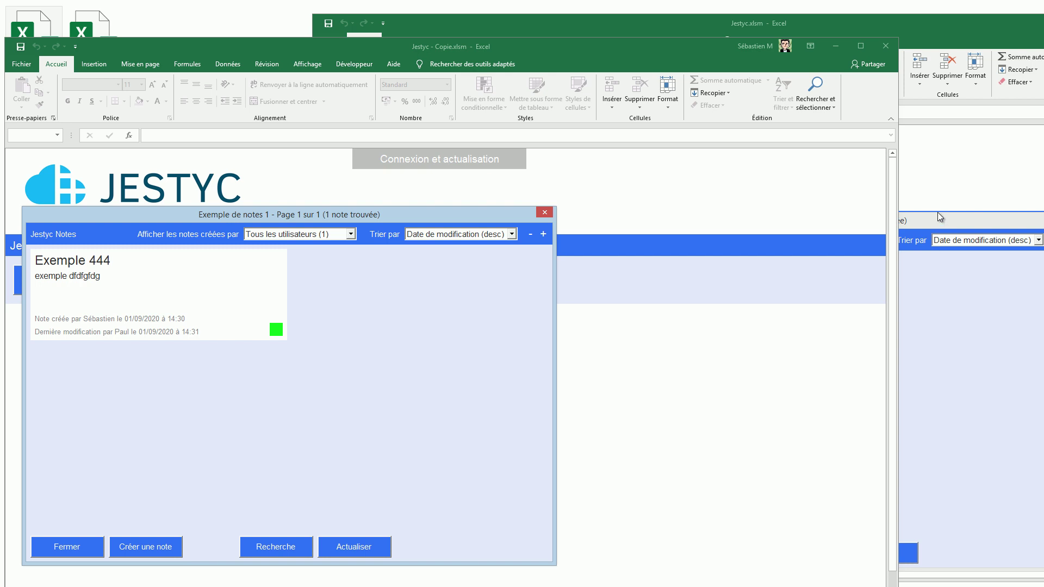
{"action": "left_click", "coordinate": [938, 217]}
{"action": "left_click", "coordinate": [880, 552]}
Step: Save three blank placeholder notes from the copy workbook
{"action": "left_click", "coordinate": [155, 546]}
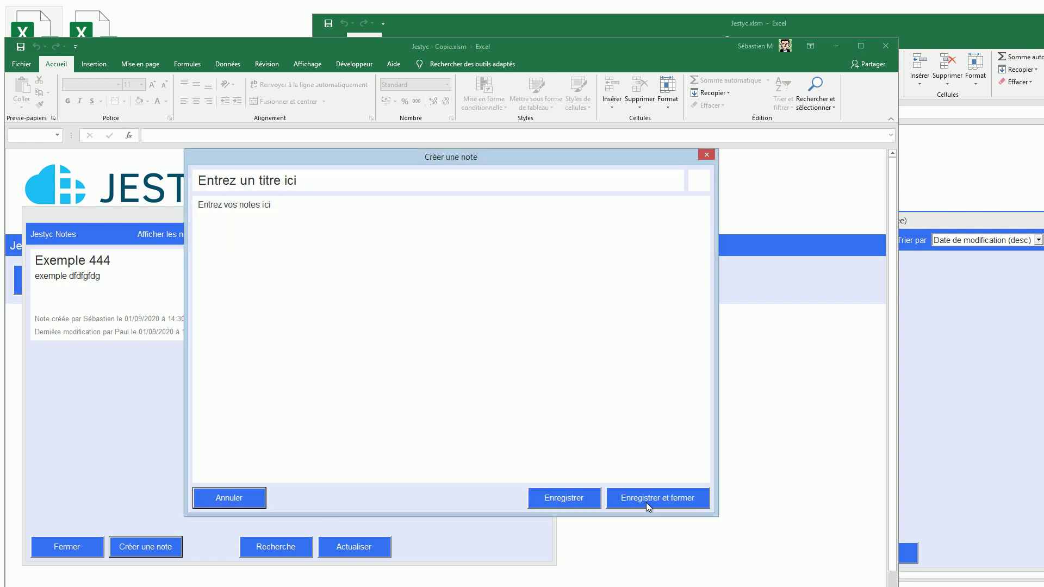
{"action": "left_click", "coordinate": [646, 502]}
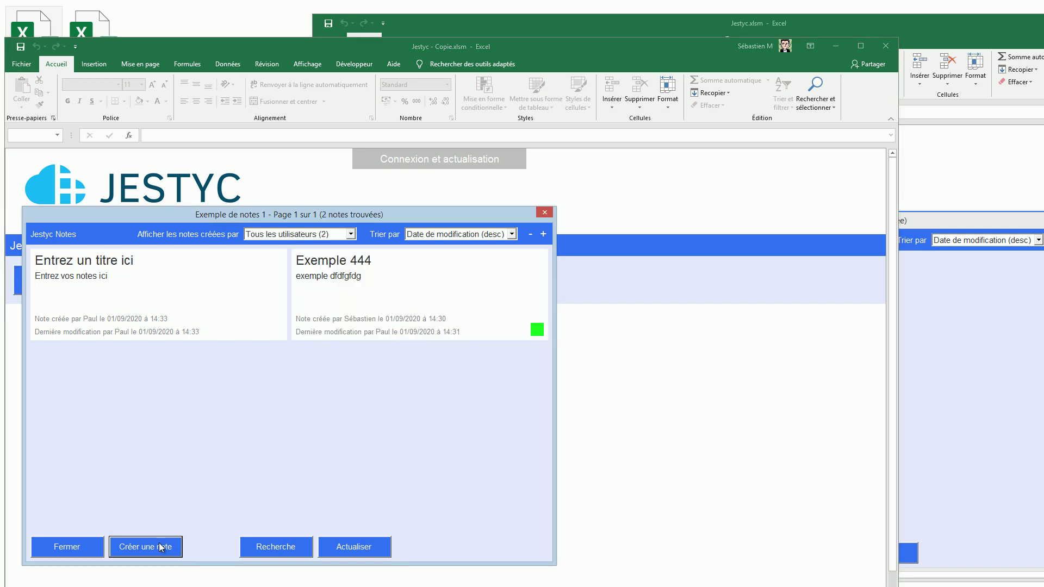
{"action": "left_click", "coordinate": [159, 543]}
{"action": "left_click", "coordinate": [661, 499]}
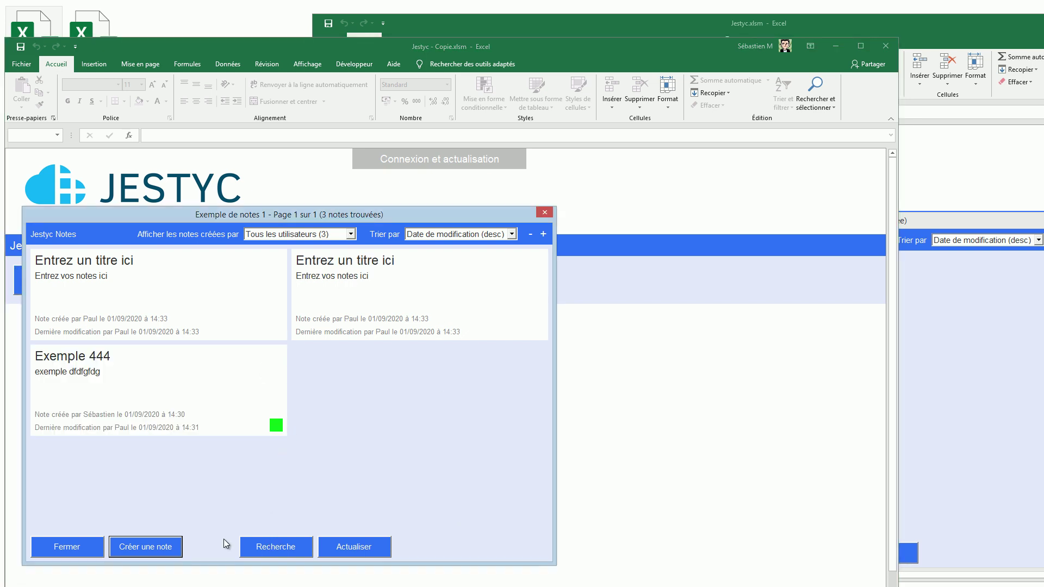
{"action": "left_click", "coordinate": [143, 548]}
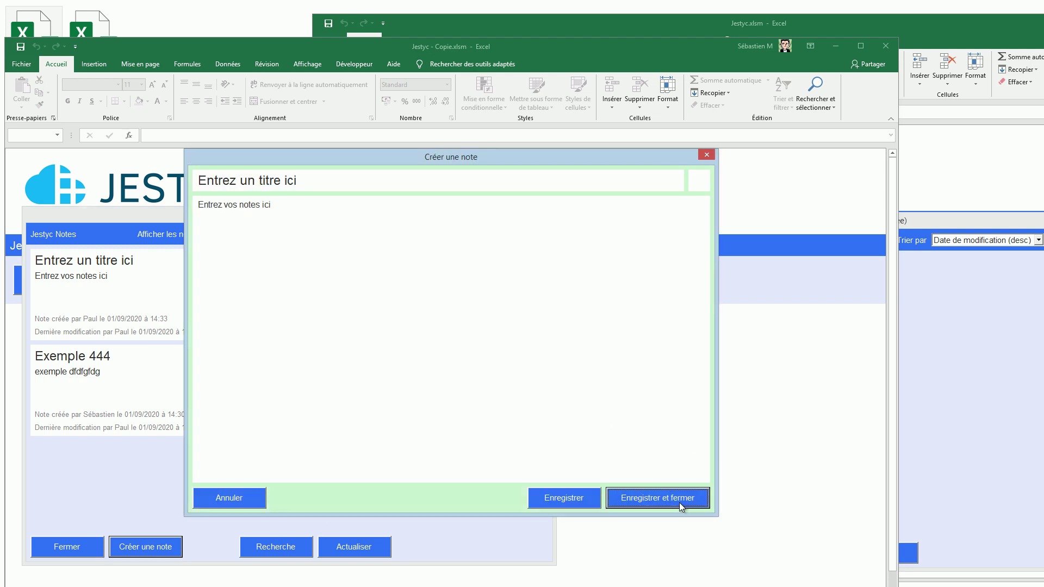
{"action": "left_click", "coordinate": [679, 499]}
Step: Add one blank note from Jestyc.xlsm, then refresh the copy so it lists five notes
{"action": "left_click", "coordinate": [945, 344]}
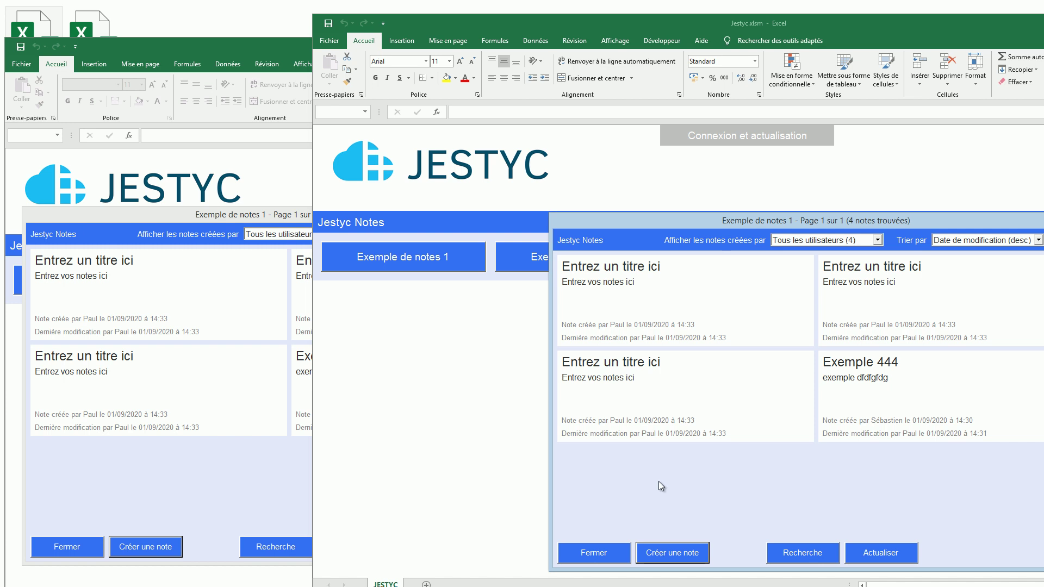
{"action": "left_click", "coordinate": [696, 548]}
{"action": "left_click", "coordinate": [640, 495]}
{"action": "left_click", "coordinate": [955, 492]}
{"action": "left_click", "coordinate": [253, 472]}
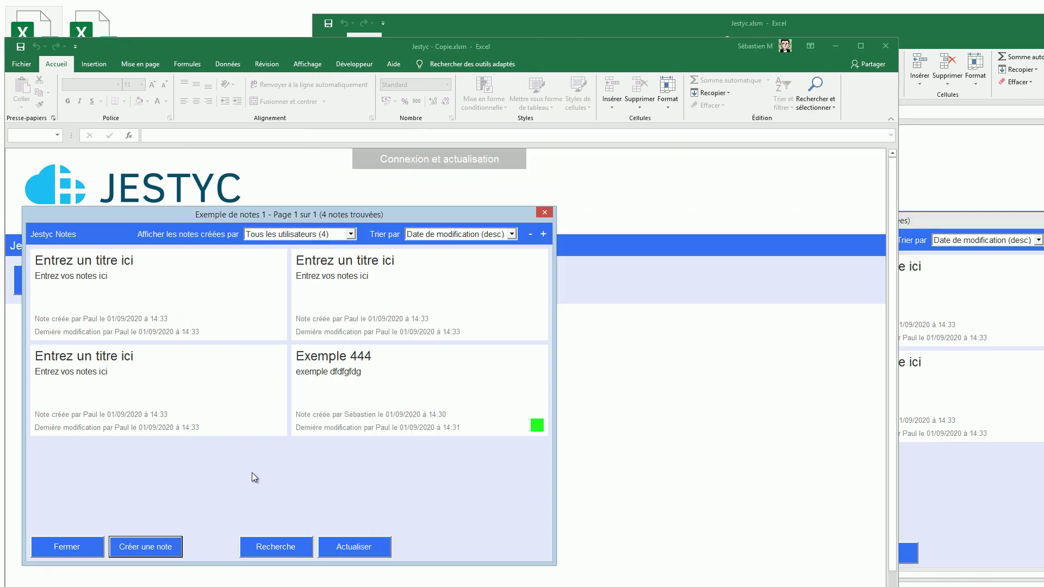
{"action": "left_click", "coordinate": [341, 547]}
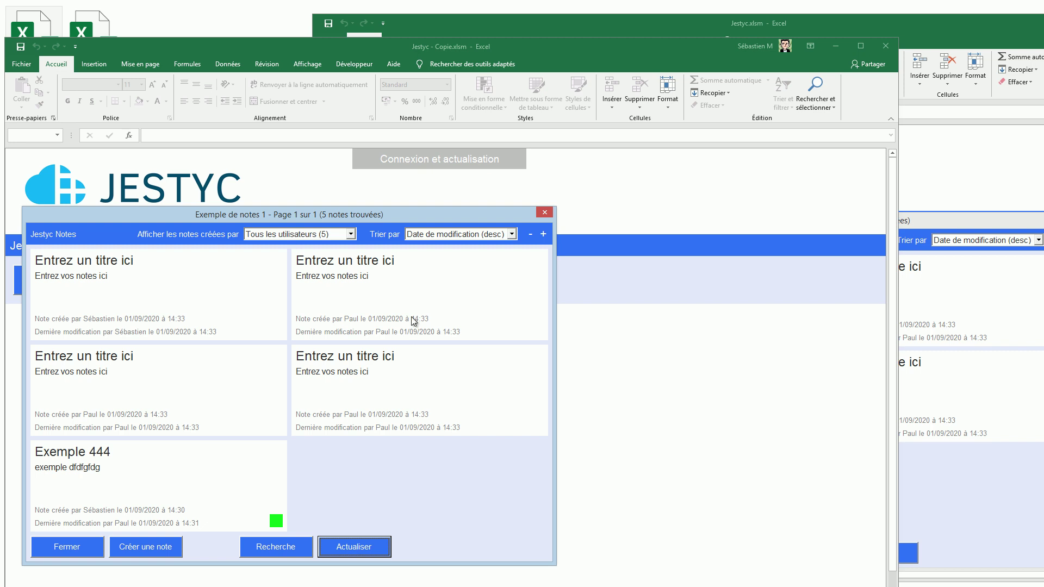
Step: Filter the notes to one author's two notes, then show notes from all users again
{"action": "left_click", "coordinate": [351, 234]}
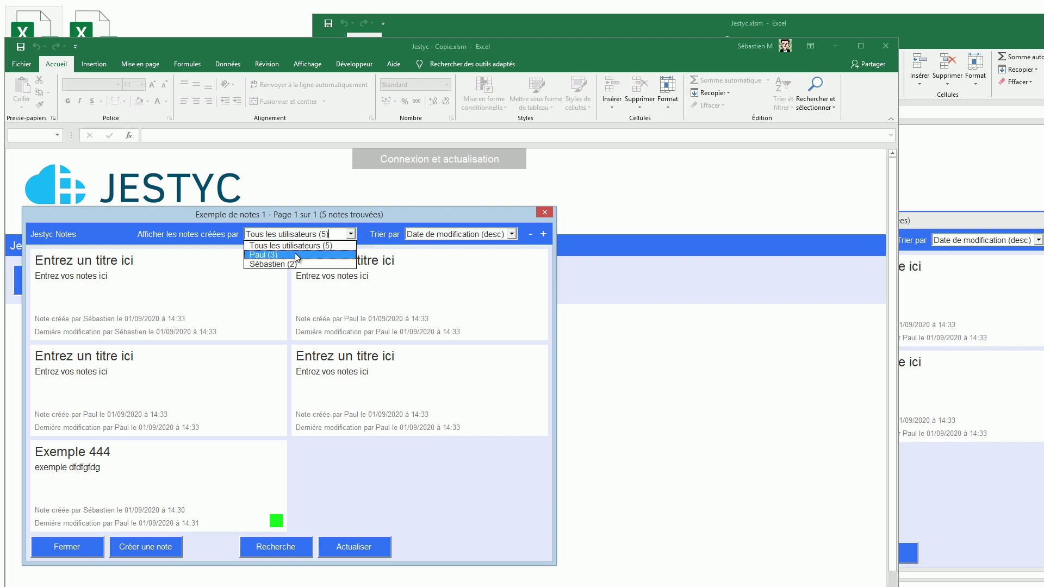
{"action": "left_click", "coordinate": [297, 265]}
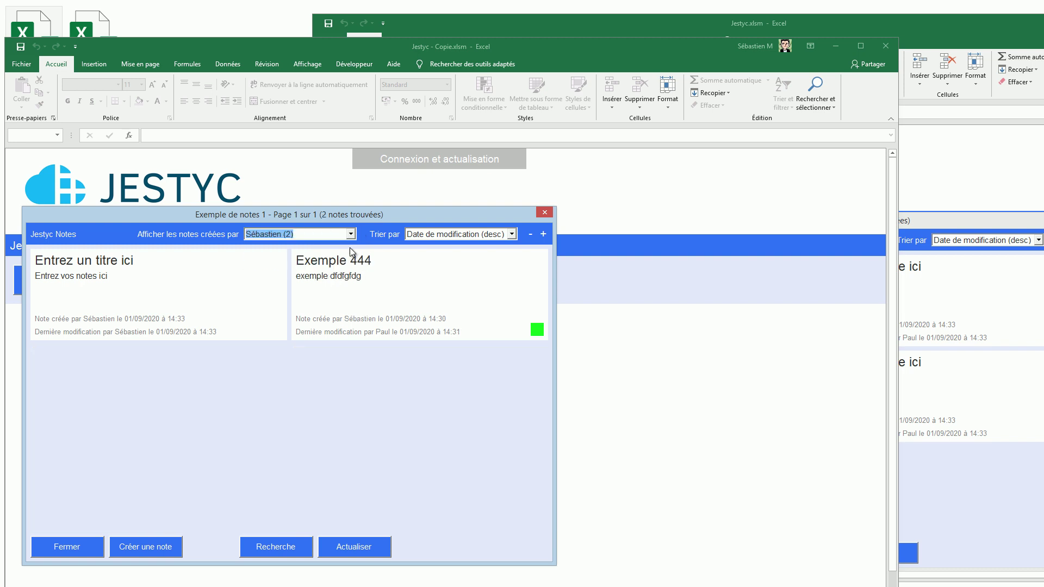
{"action": "left_click", "coordinate": [351, 233]}
{"action": "left_click", "coordinate": [304, 243]}
{"action": "left_click", "coordinate": [512, 235]}
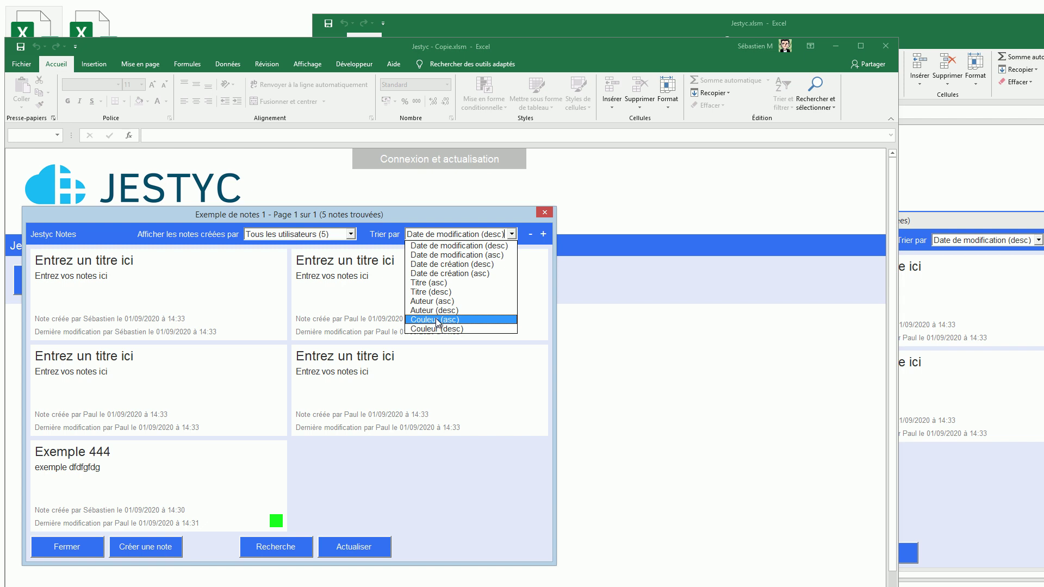
{"action": "left_click", "coordinate": [393, 484]}
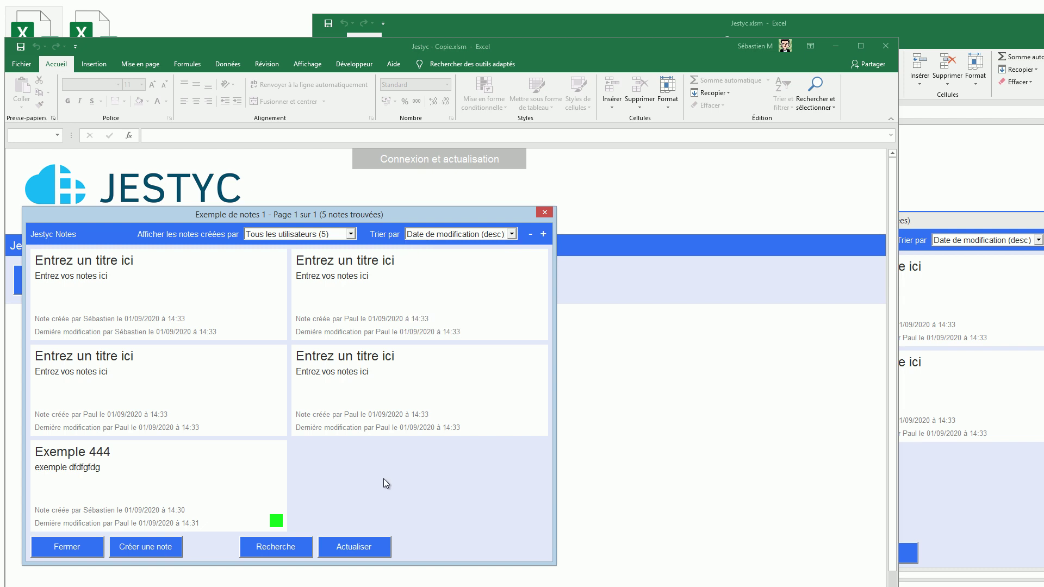
Step: Show only the green-tagged note, clear the colour filter, and bring up the note search
{"action": "left_click", "coordinate": [276, 523]}
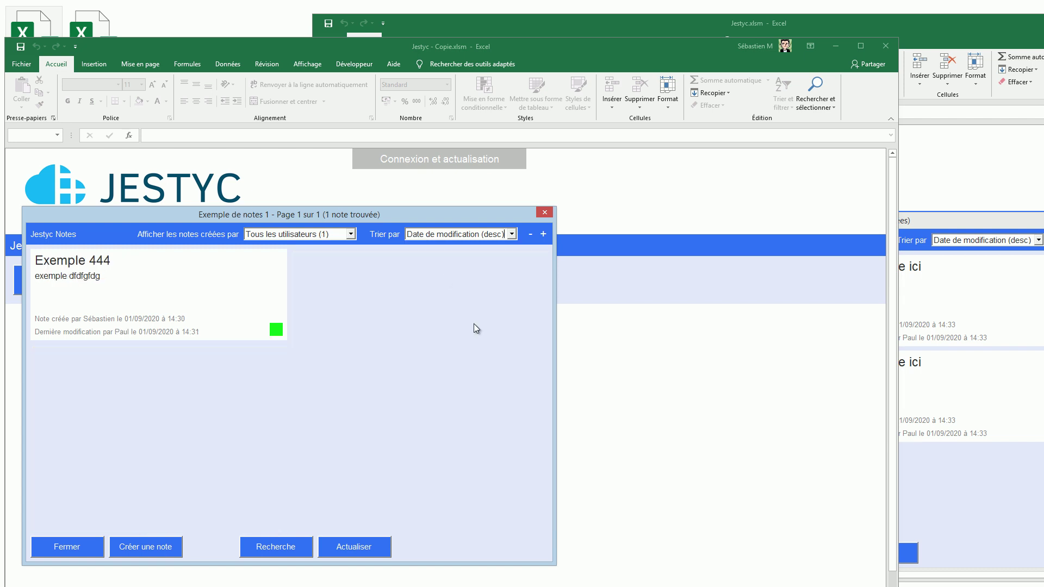
{"action": "left_click", "coordinate": [275, 330]}
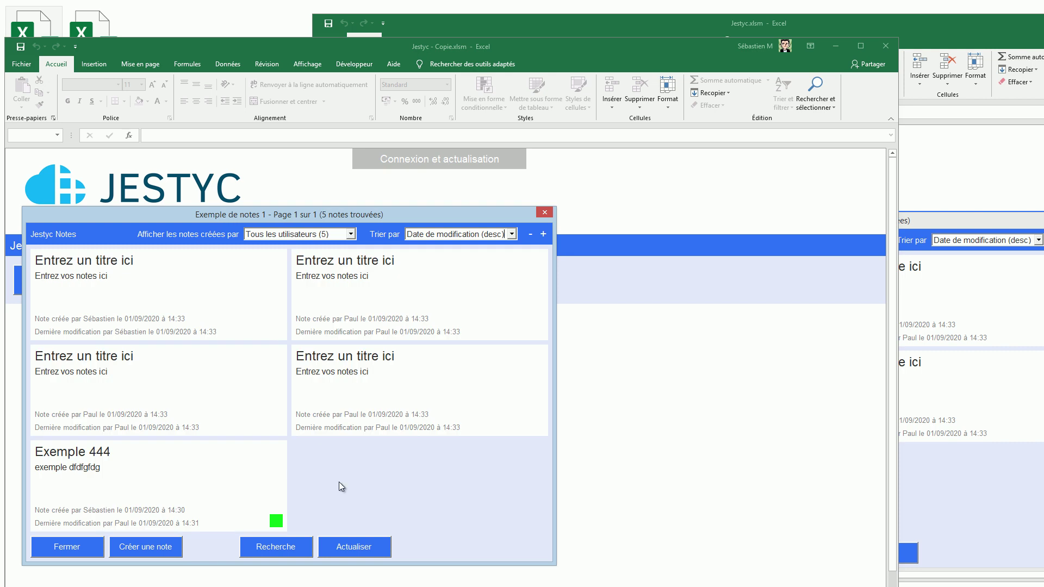
{"action": "left_click", "coordinate": [301, 551]}
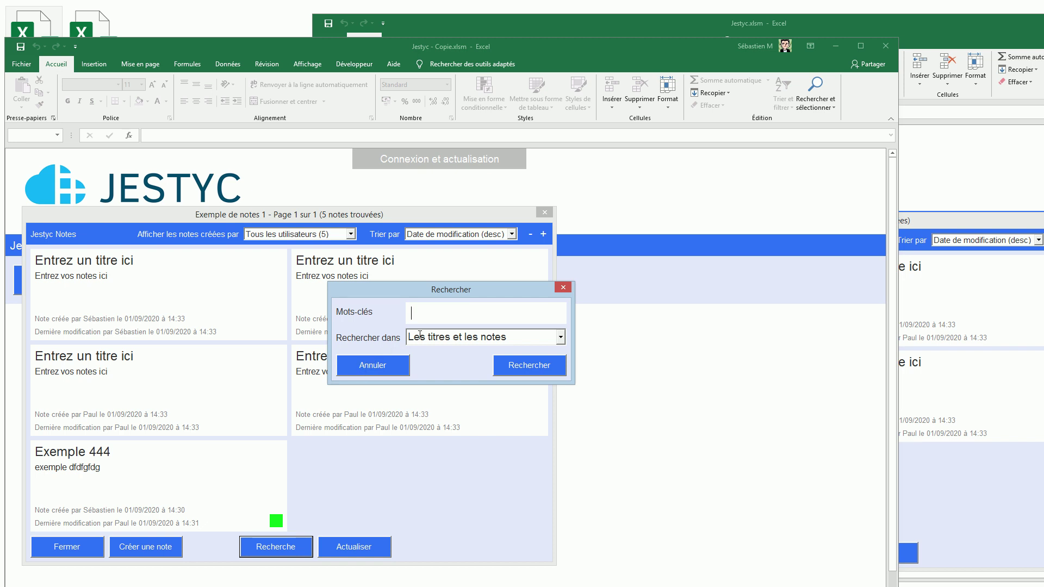
Step: Search the notes for '444' to isolate Exemple 444, then reset to list all five notes
{"action": "left_click_drag", "start_coordinate": [432, 290], "coordinate": [490, 387]}
{"action": "type", "text": "444"}
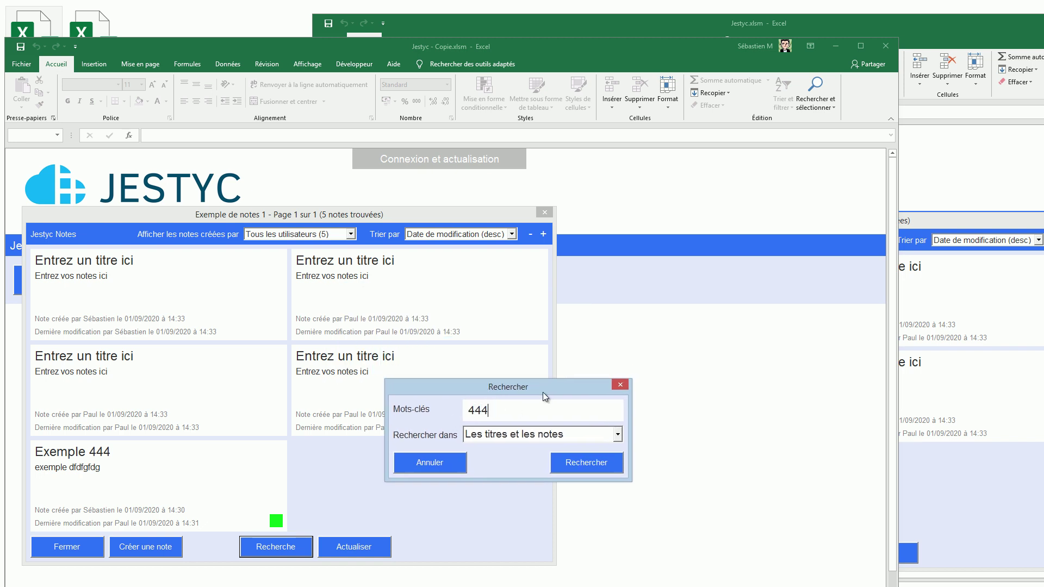
{"action": "left_click", "coordinate": [566, 464]}
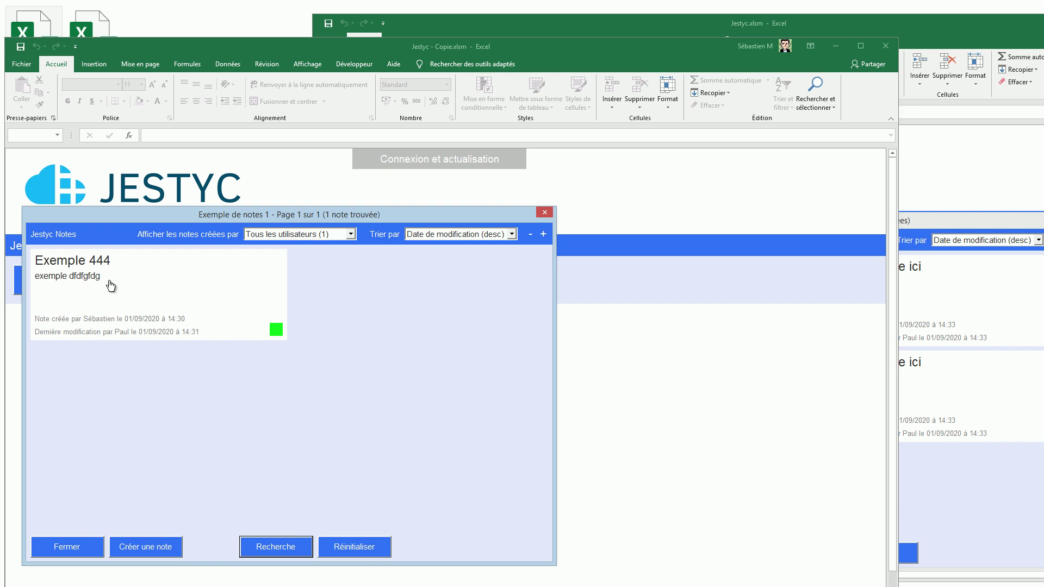
{"action": "left_click", "coordinate": [339, 547]}
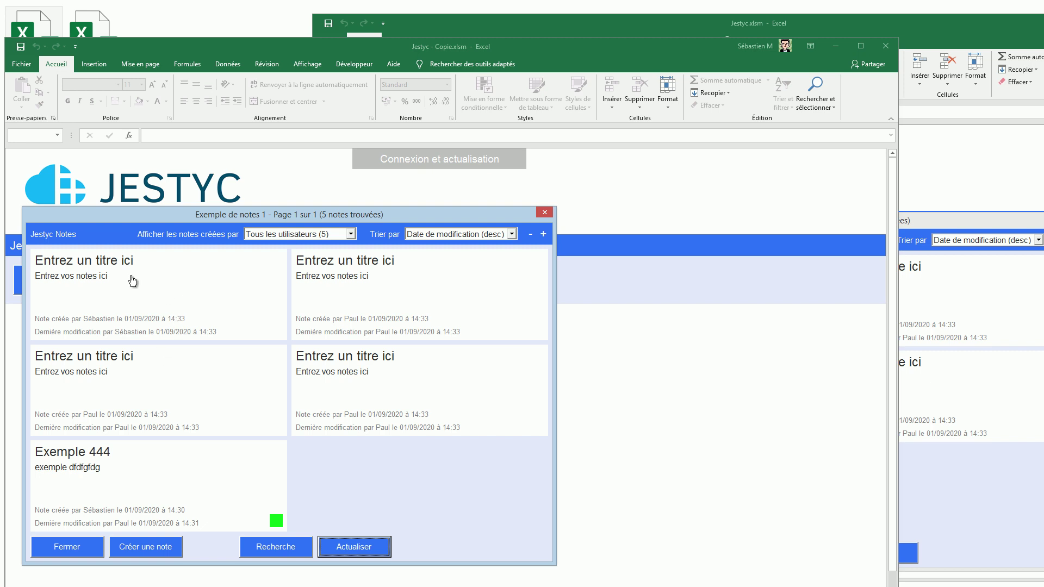
Step: Open the Exemple 444 note in both workbooks, with the two editors side by side
{"action": "left_click", "coordinate": [146, 478]}
{"action": "left_click_drag", "start_coordinate": [563, 157], "coordinate": [311, 178]}
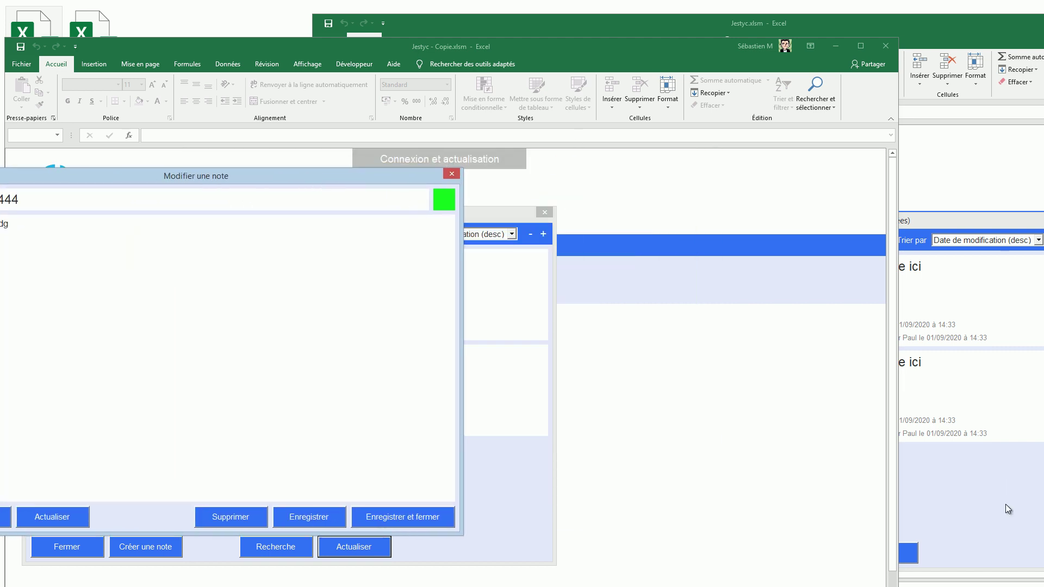
{"action": "left_click", "coordinate": [1006, 501]}
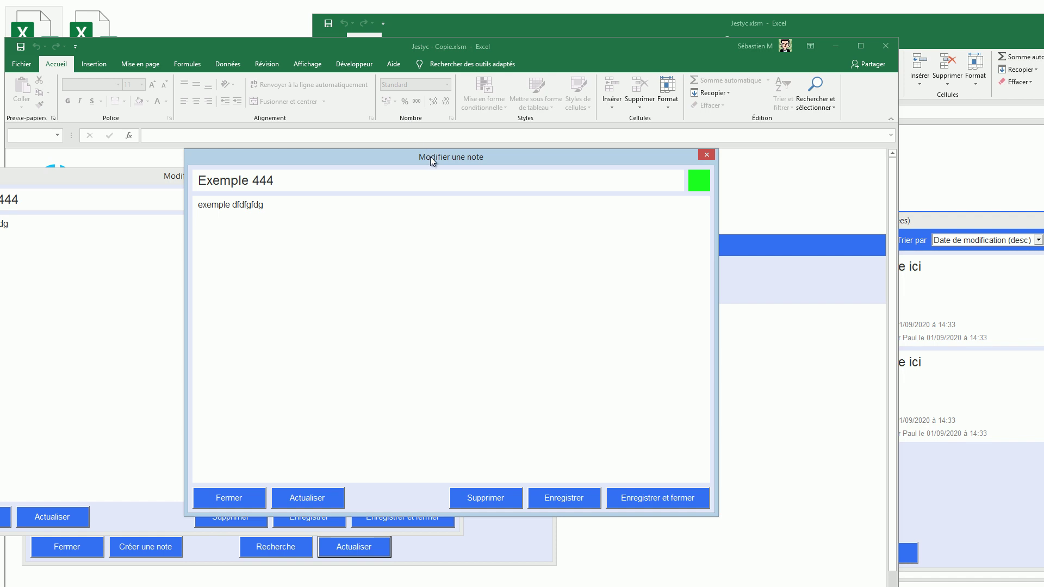
{"action": "left_click_drag", "start_coordinate": [430, 157], "coordinate": [714, 182]}
{"action": "left_click_drag", "start_coordinate": [45, 182], "coordinate": [125, 31]}
{"action": "left_click_drag", "start_coordinate": [618, 180], "coordinate": [657, 231]}
{"action": "left_click", "coordinate": [128, 50]}
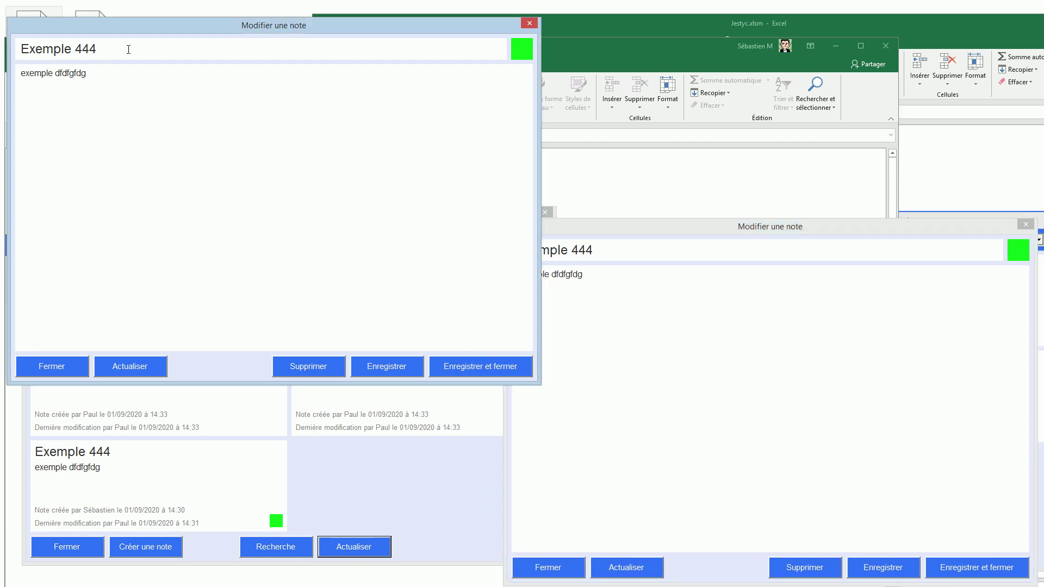
{"action": "left_click_drag", "start_coordinate": [122, 49], "coordinate": [20, 48]}
{"action": "type", "text": "11111111111111"}
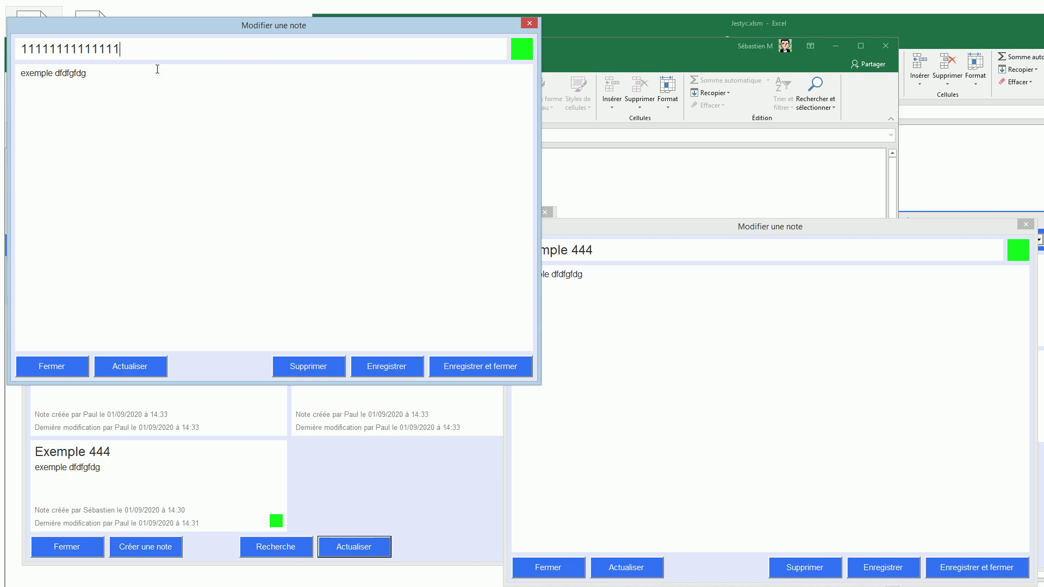
{"action": "left_click", "coordinate": [711, 328]}
{"action": "key", "text": "ctrl+a"}
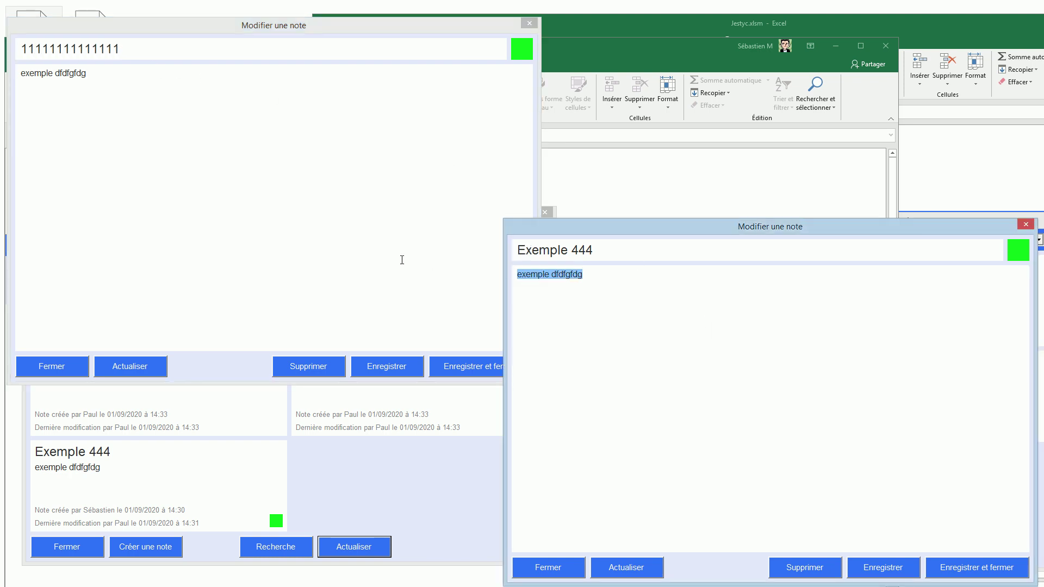
{"action": "type", "text": "2222222222222222222"}
{"action": "left_click", "coordinate": [981, 572]}
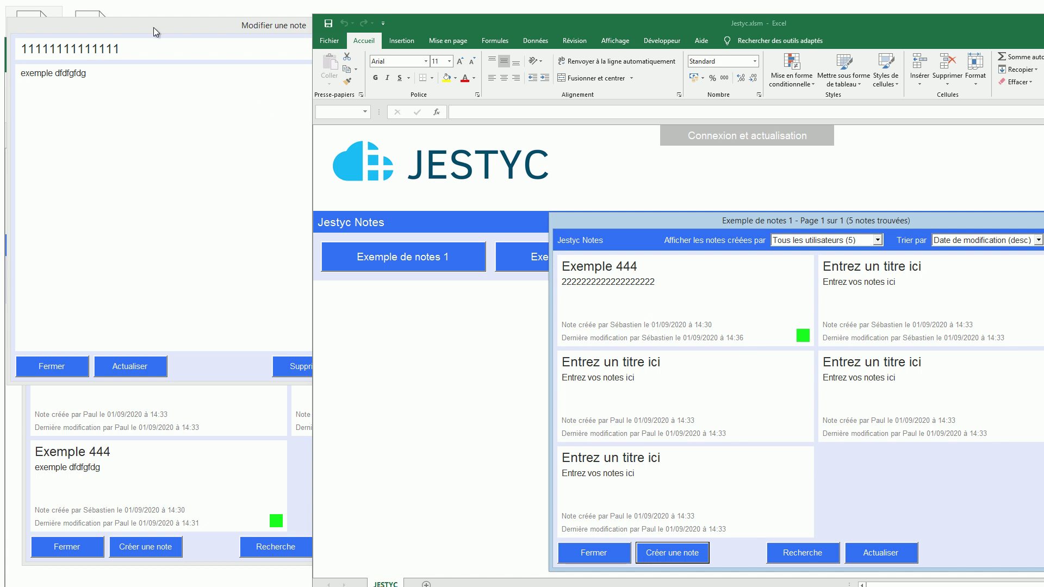
{"action": "left_click", "coordinate": [193, 24]}
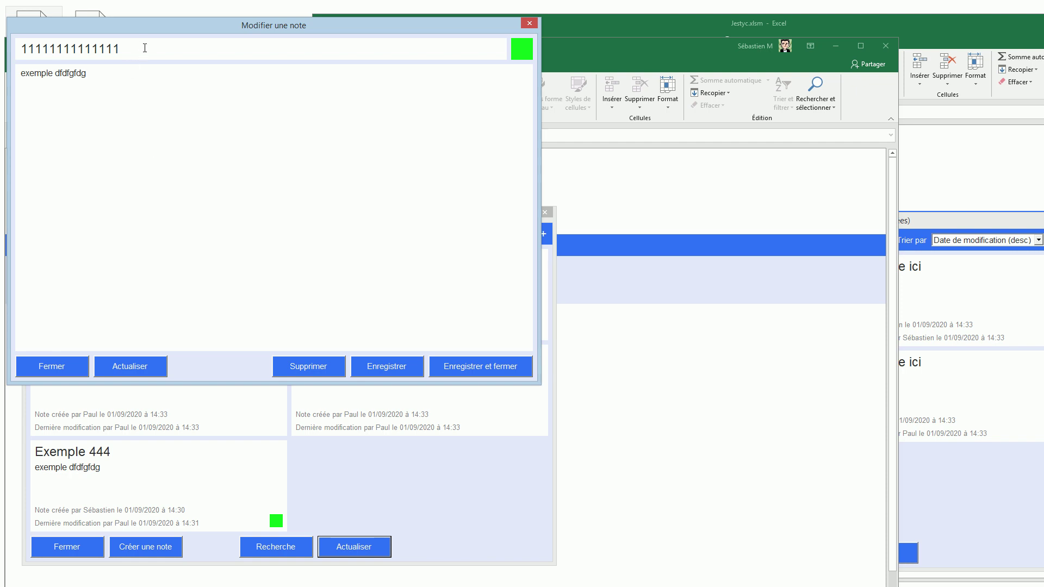
{"action": "left_click", "coordinate": [488, 364]}
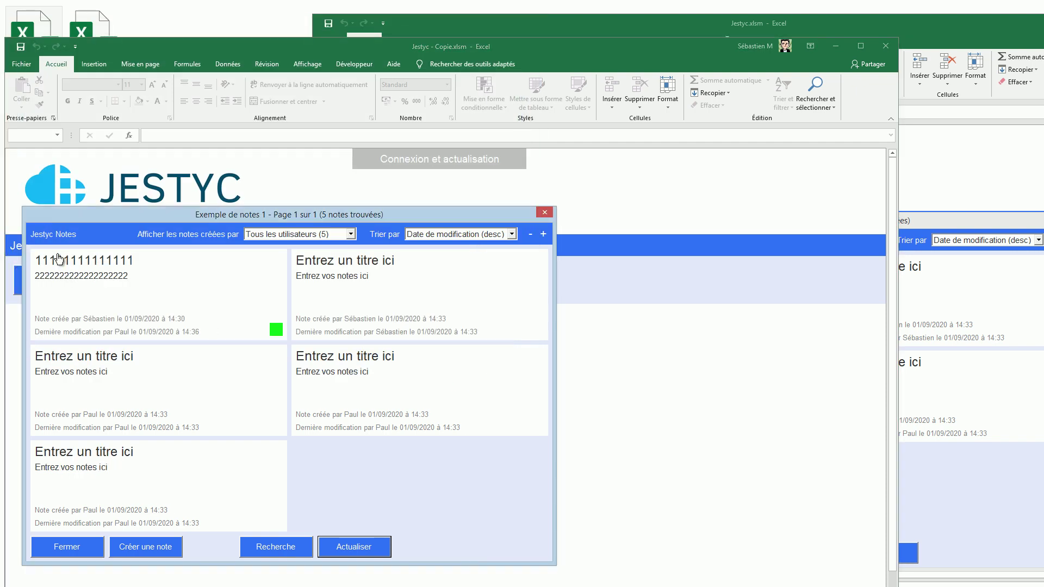
{"action": "left_click", "coordinate": [167, 292]}
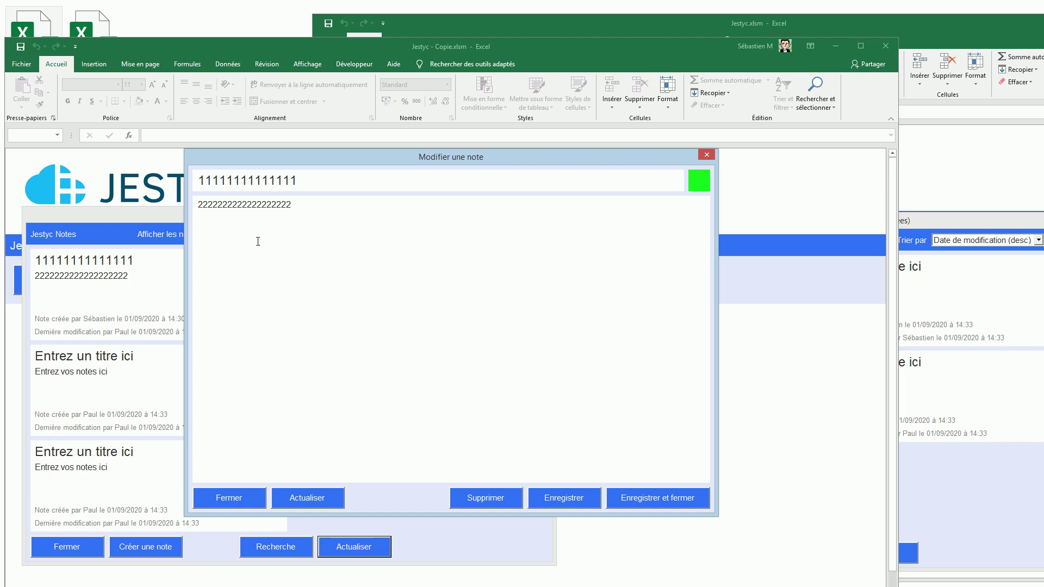
{"action": "left_click_drag", "start_coordinate": [346, 161], "coordinate": [474, 153]}
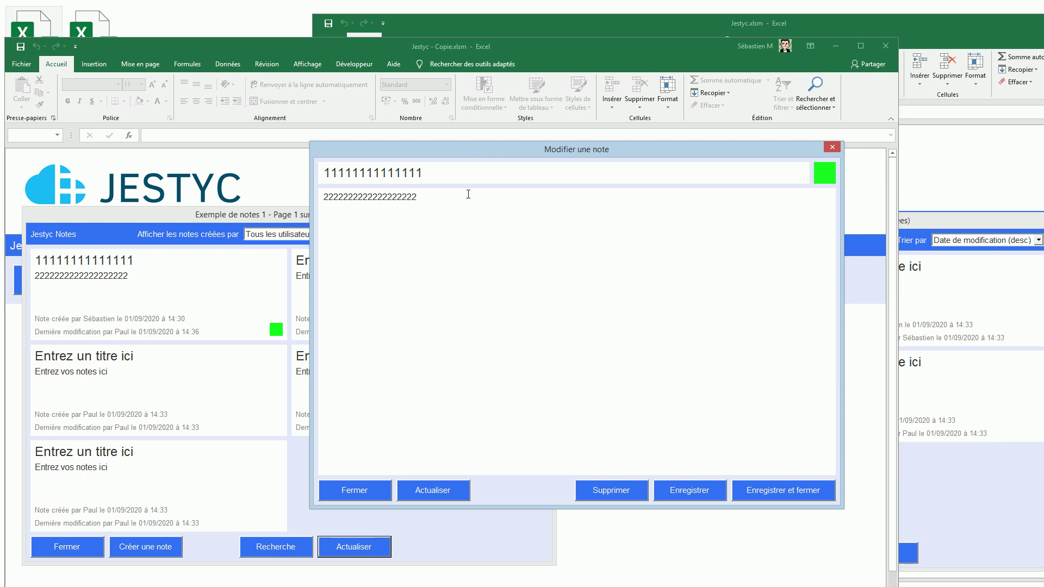
{"action": "left_click_drag", "start_coordinate": [463, 149], "coordinate": [483, 172]}
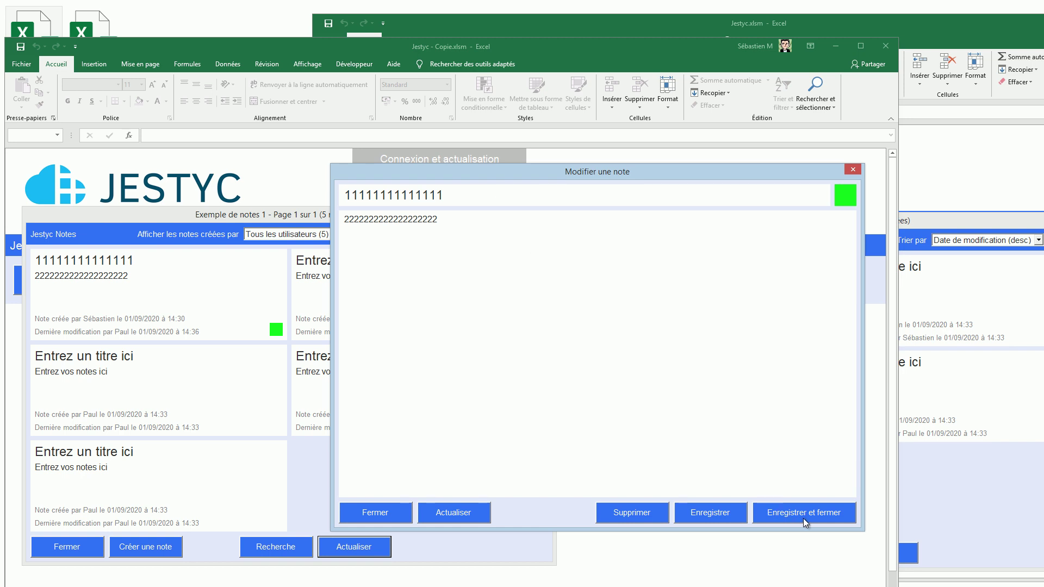
{"action": "left_click", "coordinate": [312, 481]}
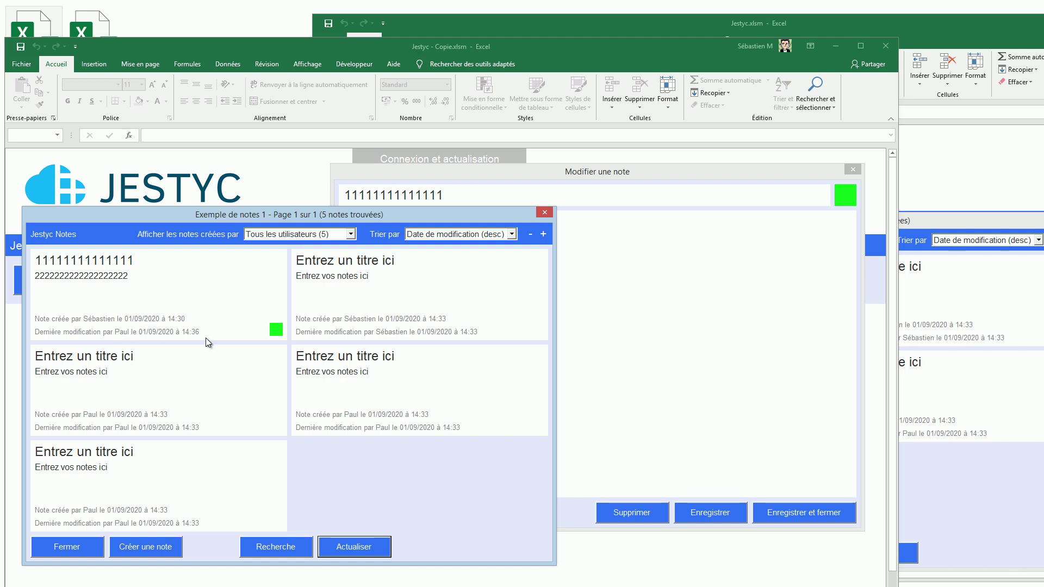
Step: In the original workbook, replace the note's body with 'fgdgdf' and save it
{"action": "left_click", "coordinate": [993, 490]}
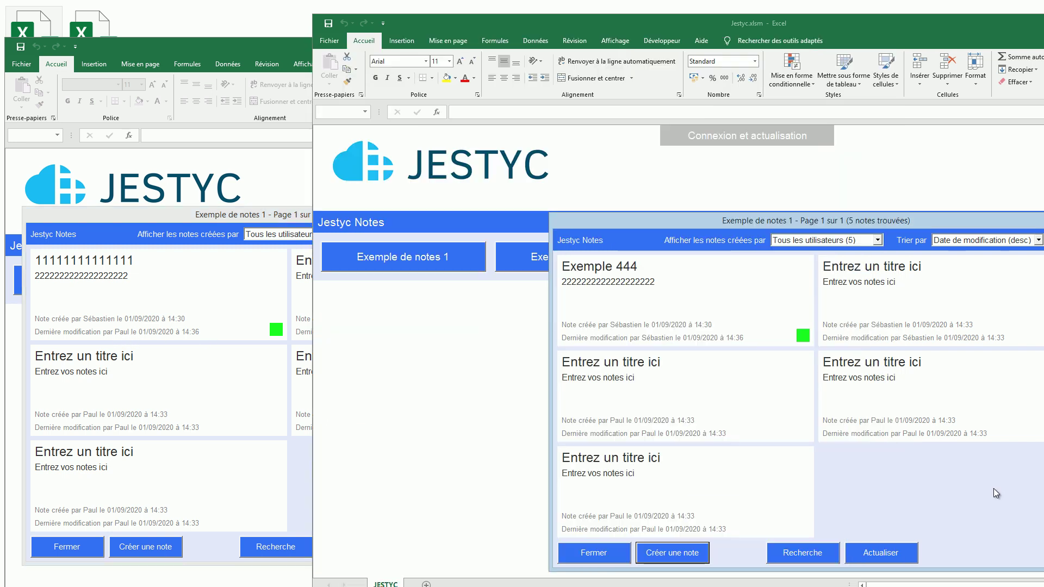
{"action": "left_click", "coordinate": [701, 283]}
{"action": "double_click", "coordinate": [340, 209]}
{"action": "type", "text": "fgdgdf"}
{"action": "left_click", "coordinate": [642, 492]}
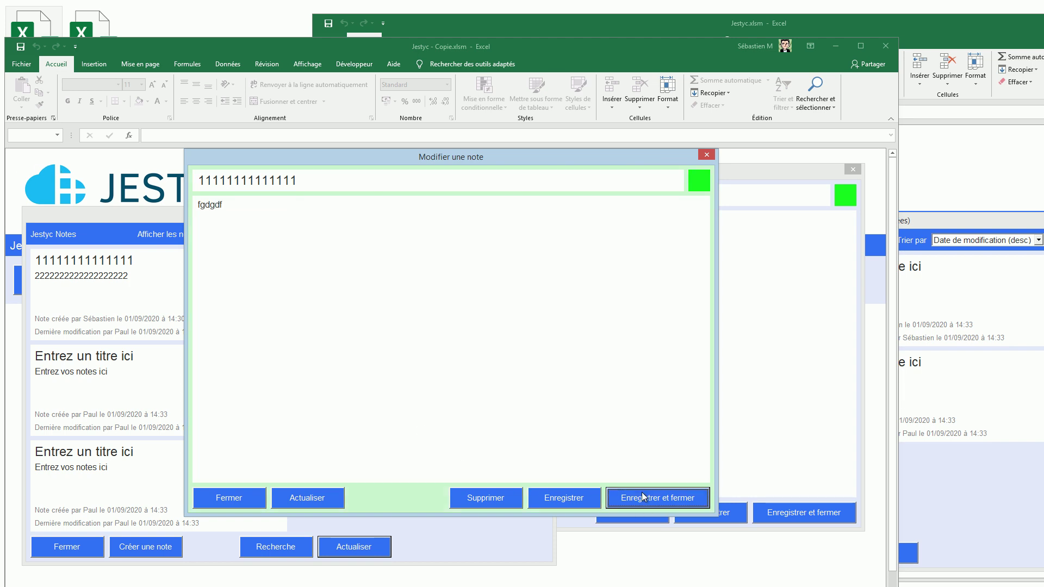
Step: In the copy, append 'fgdf' to the older editor's run of 2s and try saving it
{"action": "left_click", "coordinate": [616, 174]}
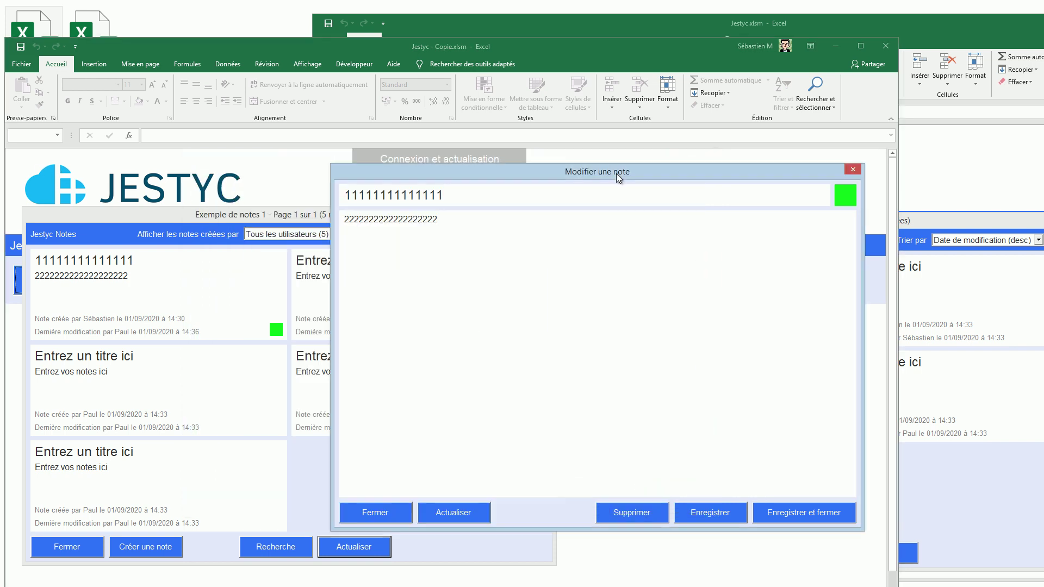
{"action": "left_click", "coordinate": [305, 475]}
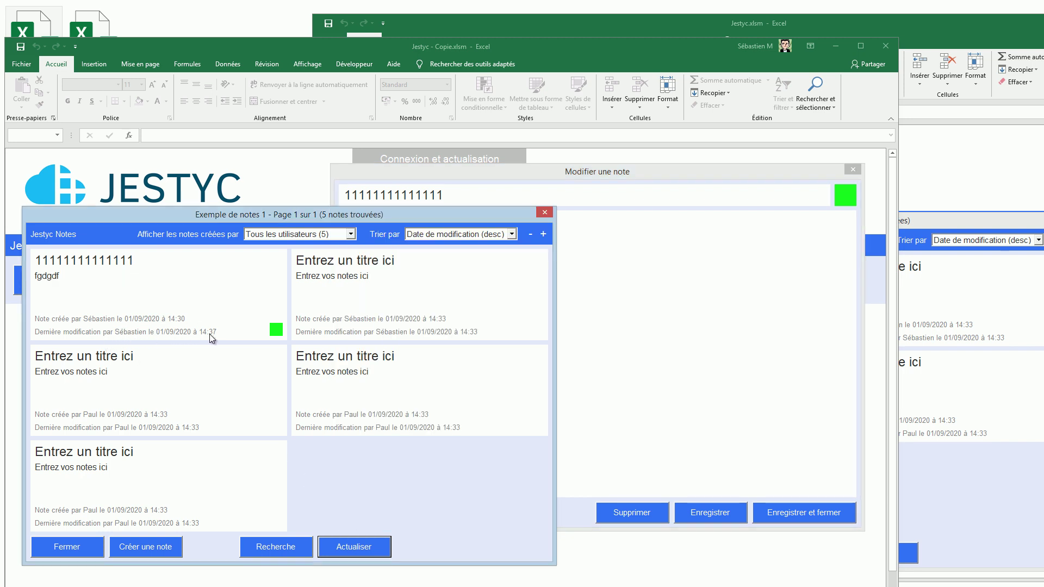
{"action": "left_click", "coordinate": [86, 262]}
{"action": "left_click_drag", "start_coordinate": [504, 158], "coordinate": [329, 74]}
{"action": "left_click", "coordinate": [674, 170]}
{"action": "left_click", "coordinate": [469, 242]}
{"action": "type", "text": "fgdf"}
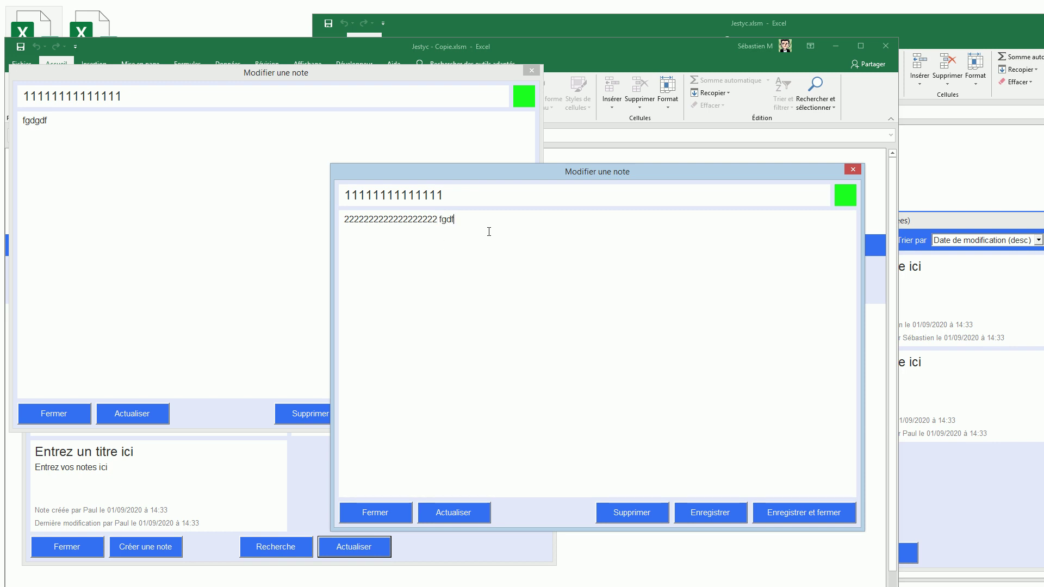
{"action": "left_click", "coordinate": [532, 72]}
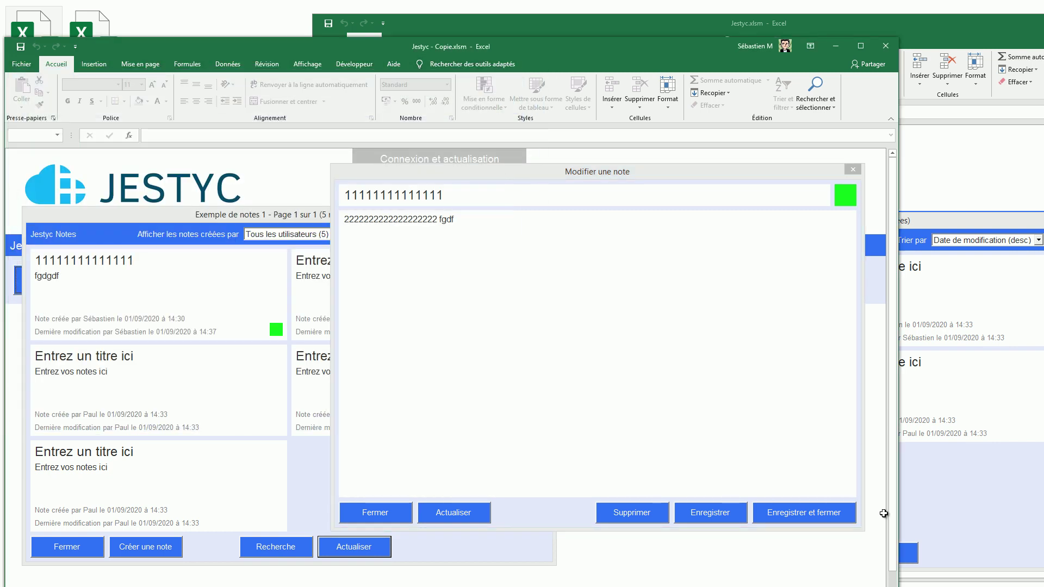
{"action": "left_click", "coordinate": [830, 516]}
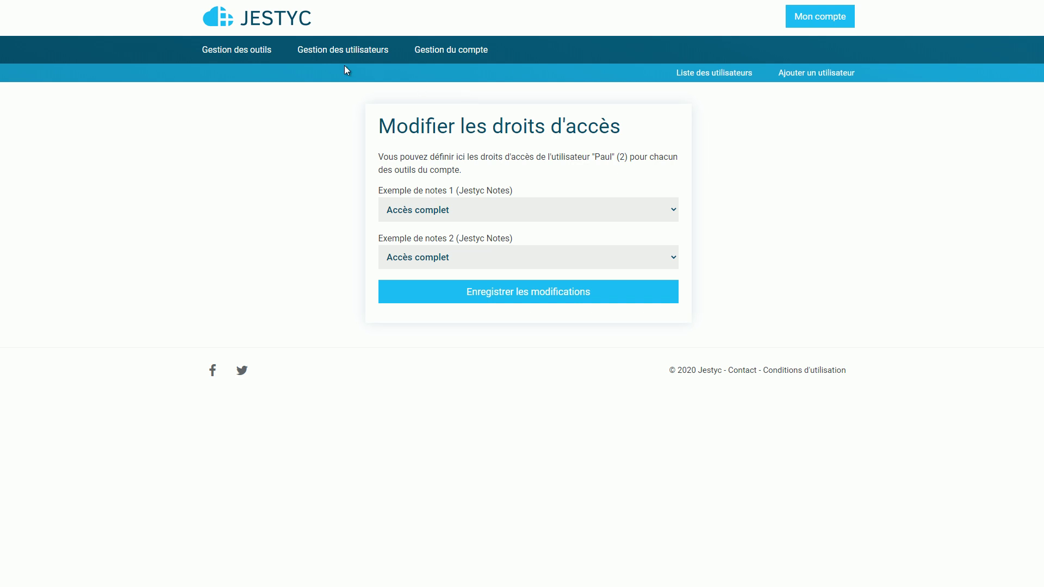
Step: Open the modification history and the change log for Exemple de notes 1
{"action": "left_click", "coordinate": [260, 54]}
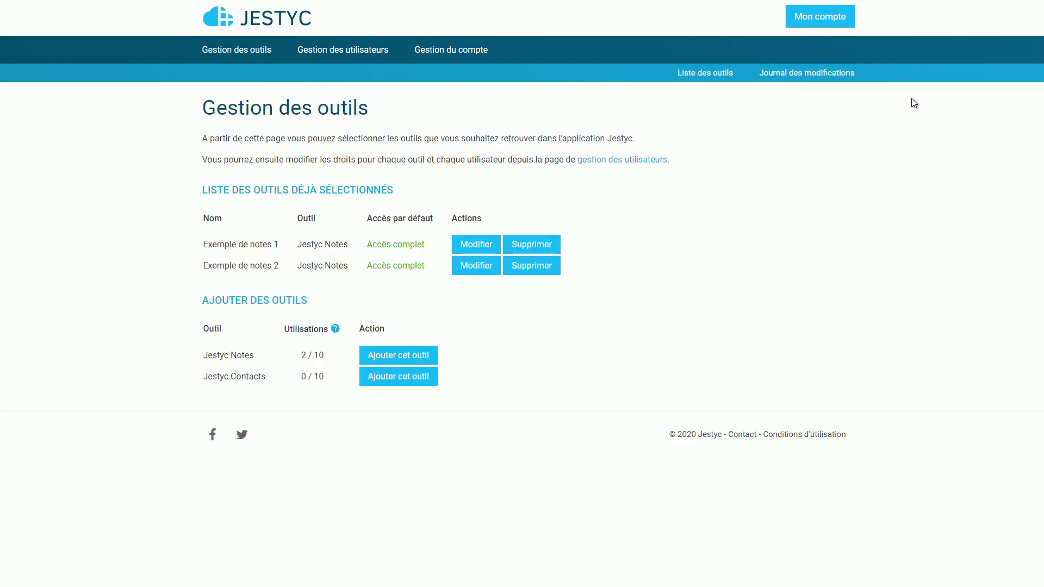
{"action": "left_click", "coordinate": [827, 76]}
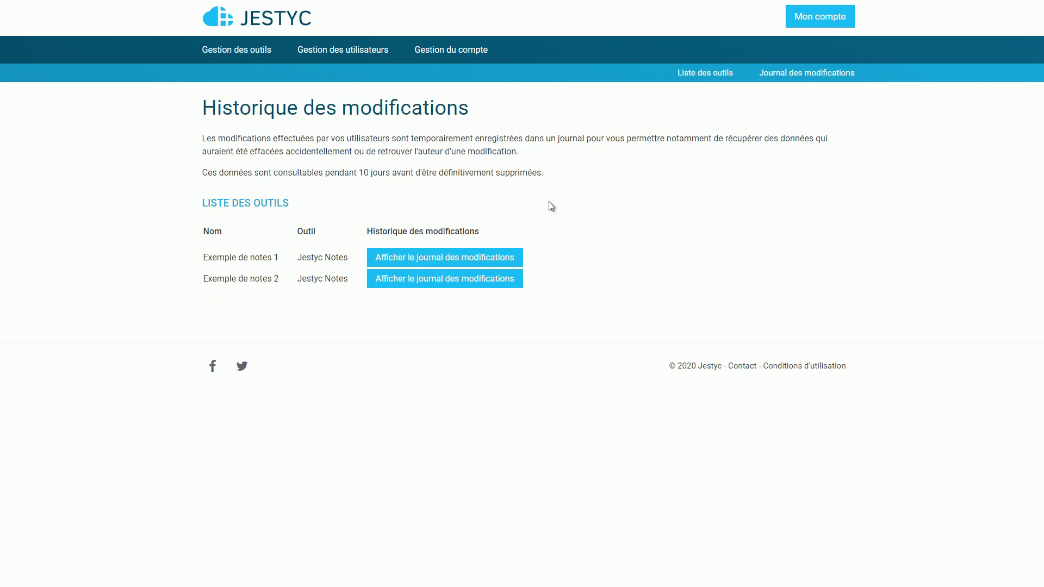
{"action": "left_click_drag", "start_coordinate": [279, 257], "coordinate": [205, 259]}
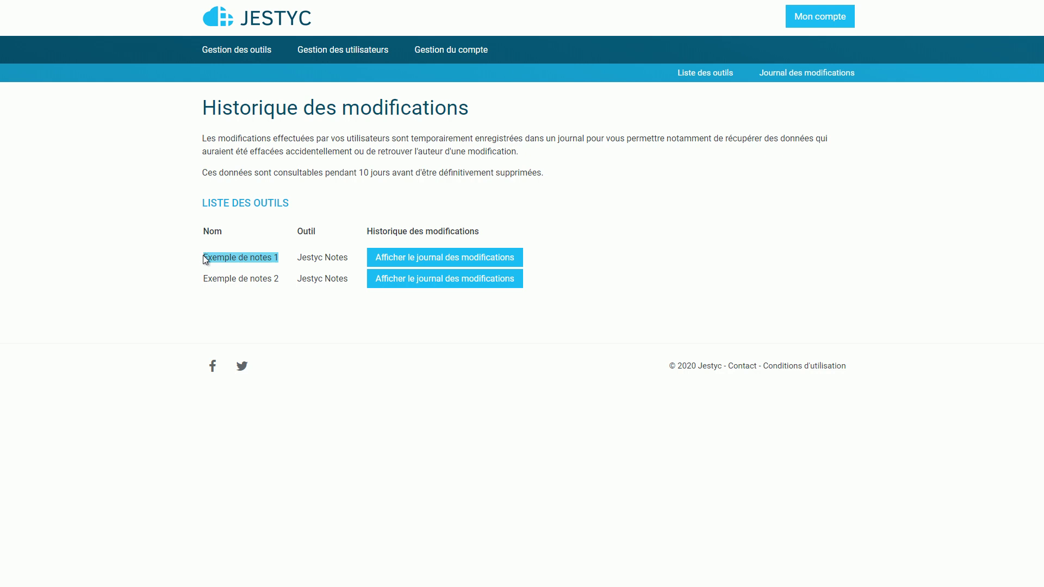
{"action": "left_click", "coordinate": [417, 264]}
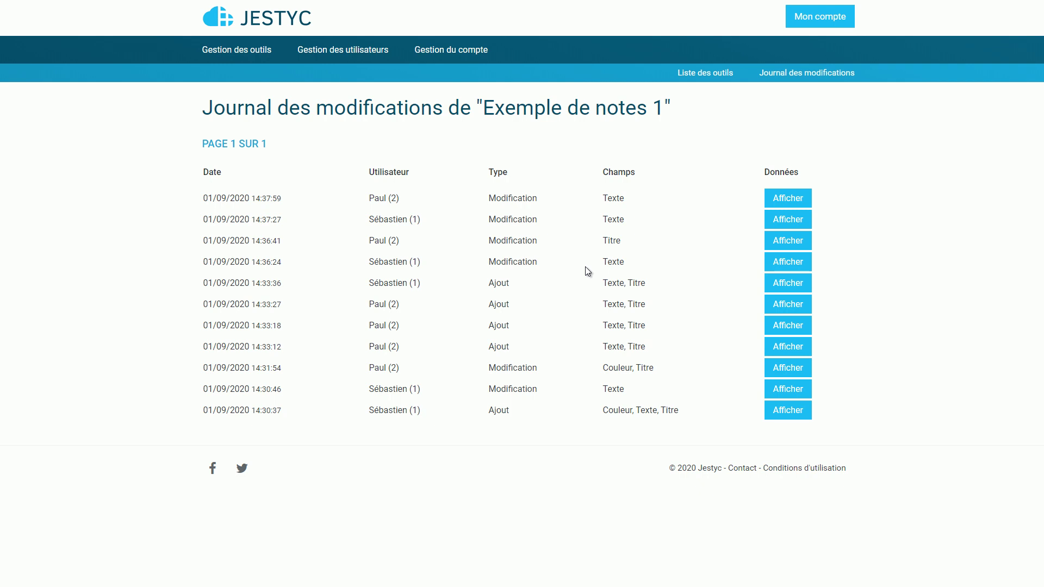
Step: Show the before and after text of the latest modification entry
{"action": "left_click", "coordinate": [809, 197]}
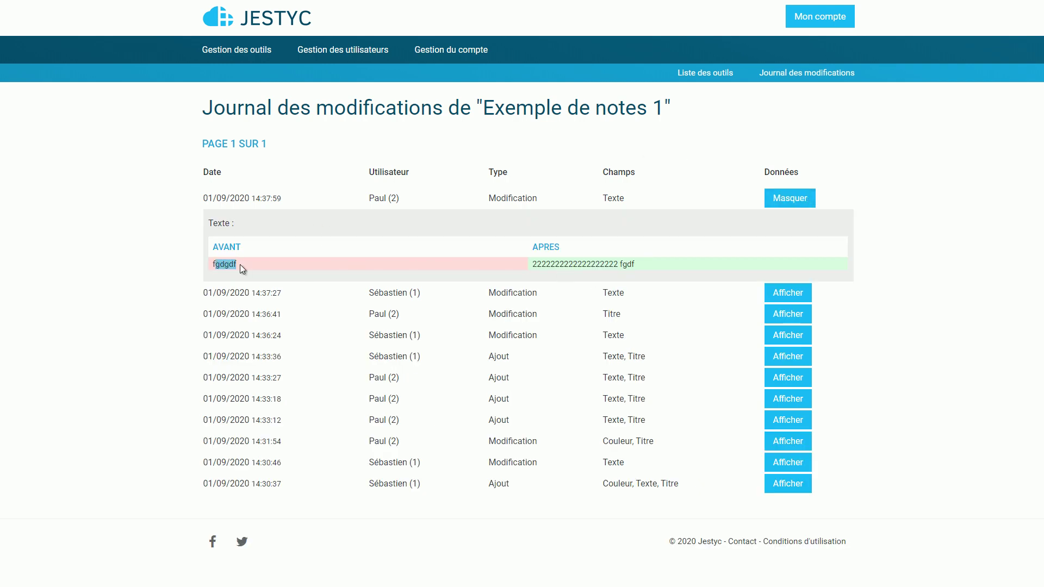
{"action": "triple_click", "coordinate": [669, 267]}
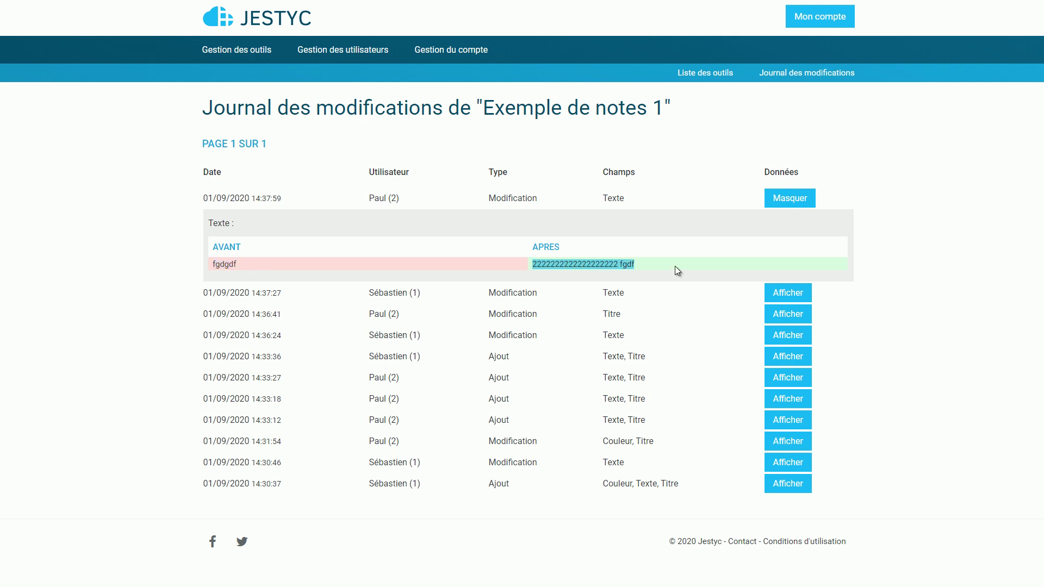
{"action": "left_click", "coordinate": [676, 266]}
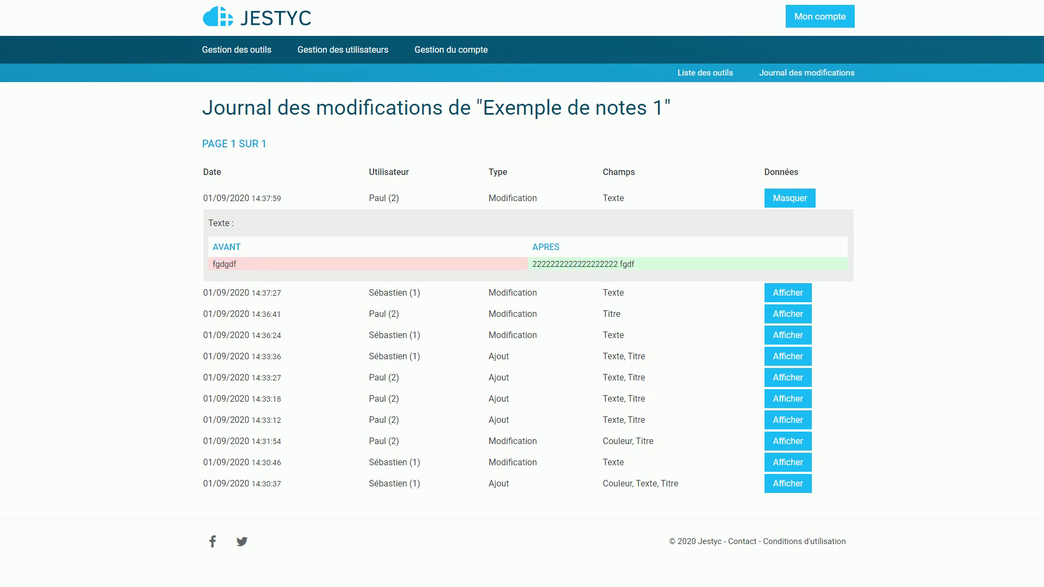
{"action": "key", "text": "alt+Tab"}
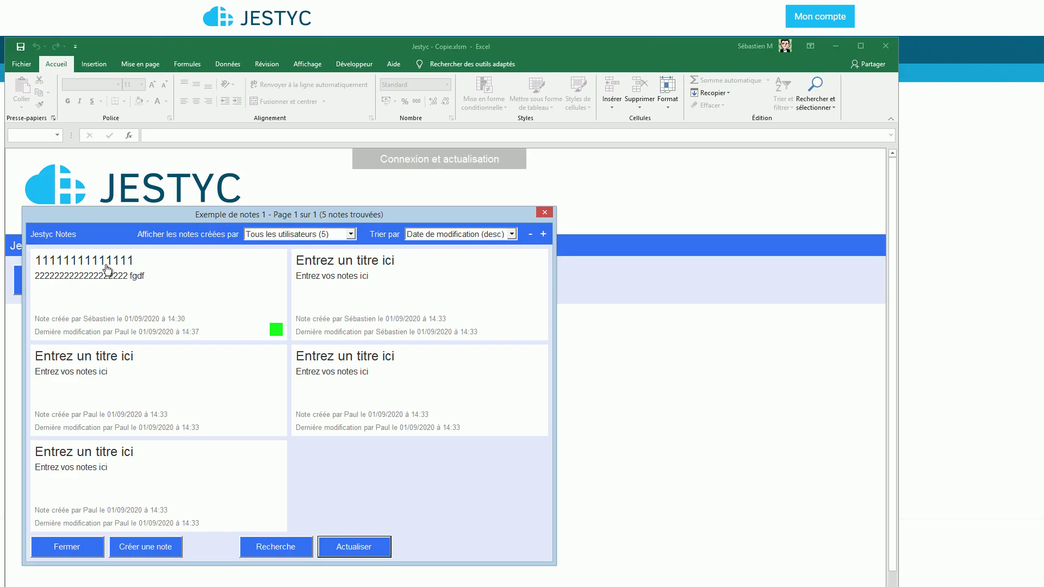
{"action": "left_click", "coordinate": [106, 269]}
{"action": "left_click", "coordinate": [484, 498]}
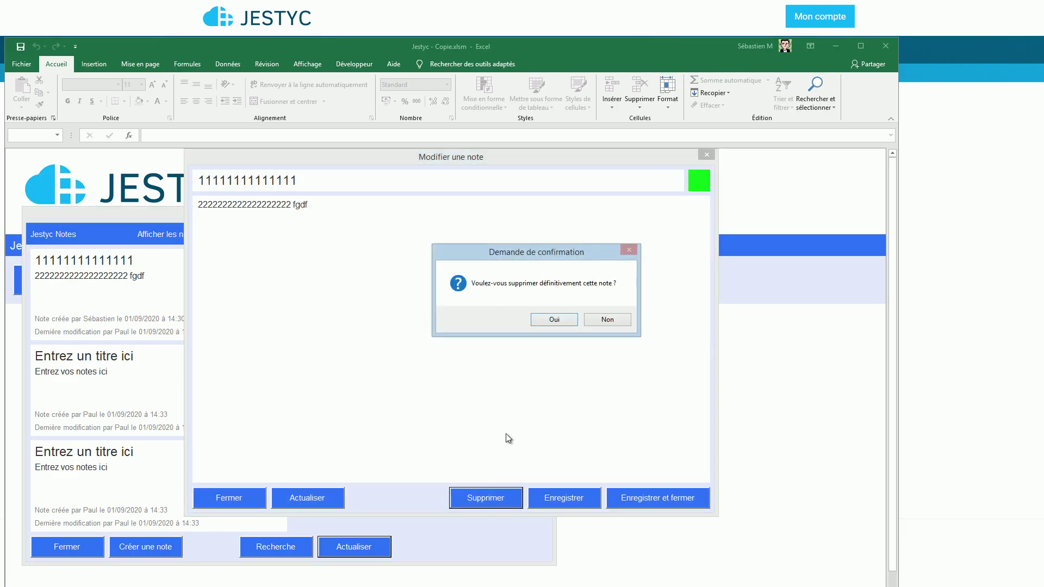
{"action": "left_click", "coordinate": [557, 321]}
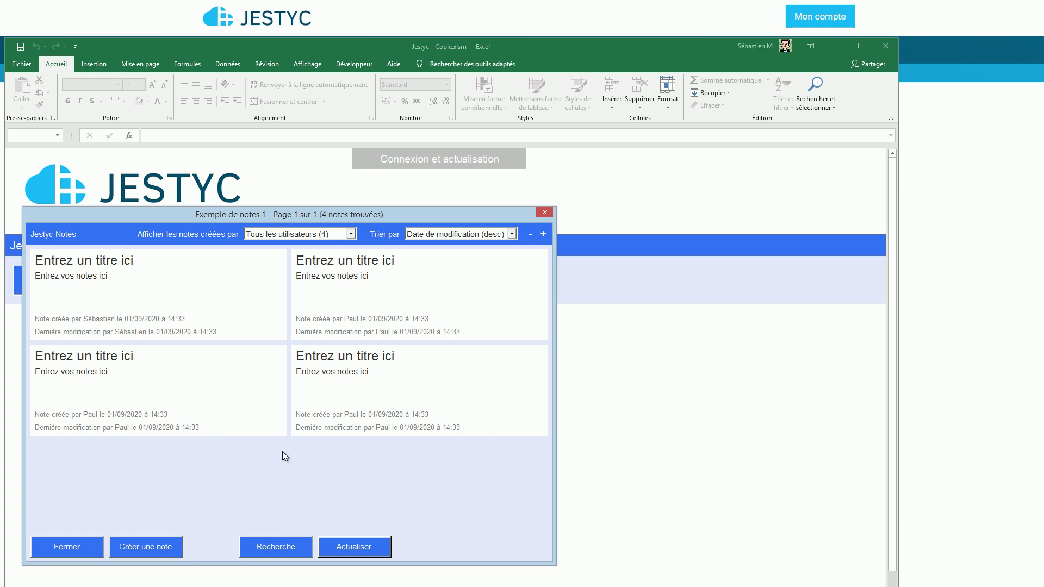
{"action": "left_click", "coordinate": [75, 548]}
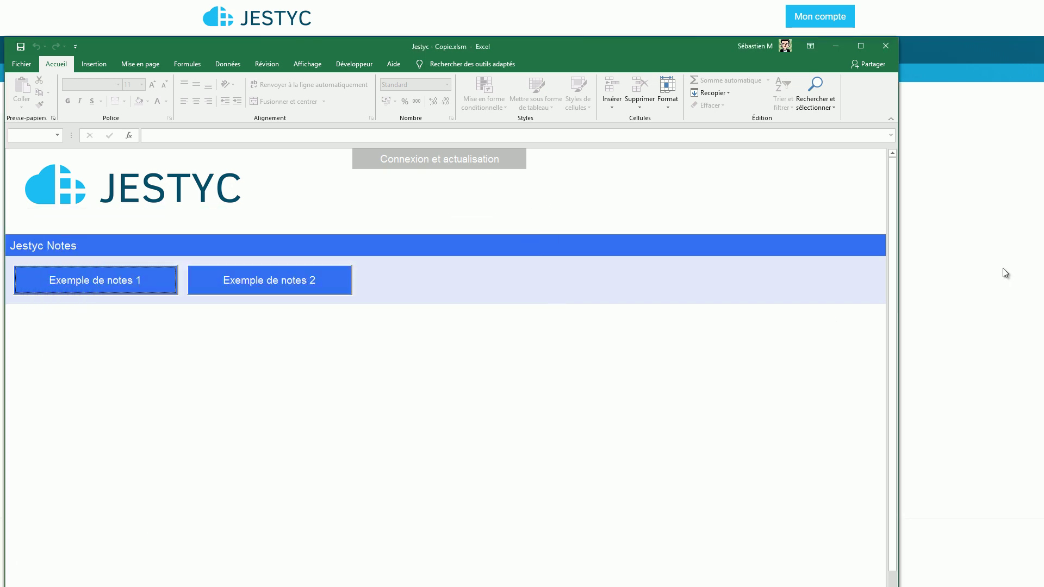
{"action": "left_click", "coordinate": [1003, 269]}
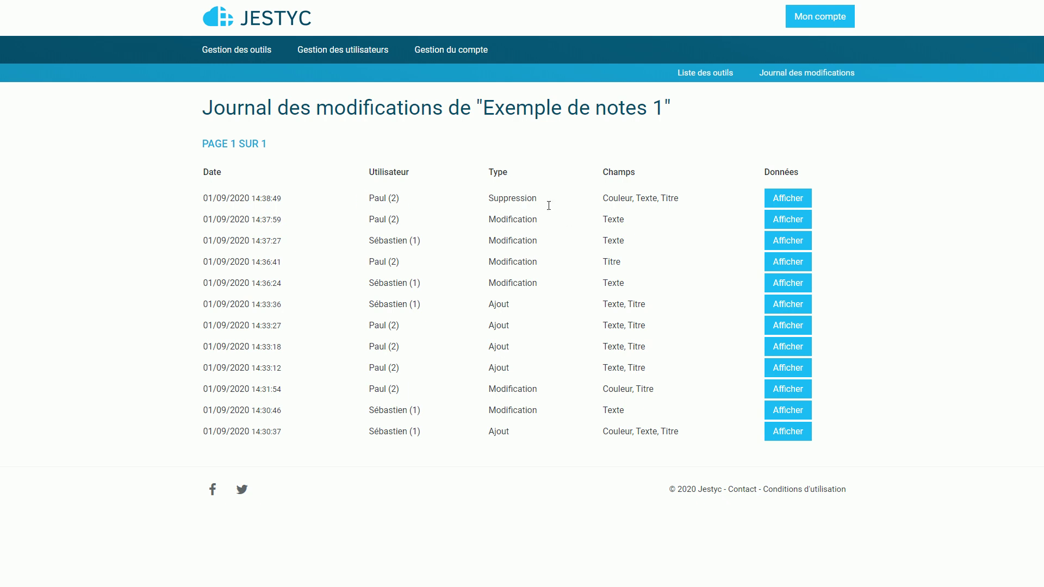
Step: Expand the top Suppression entry to see the deleted note's title, text and colour 1cfe20
{"action": "double_click", "coordinate": [513, 198]}
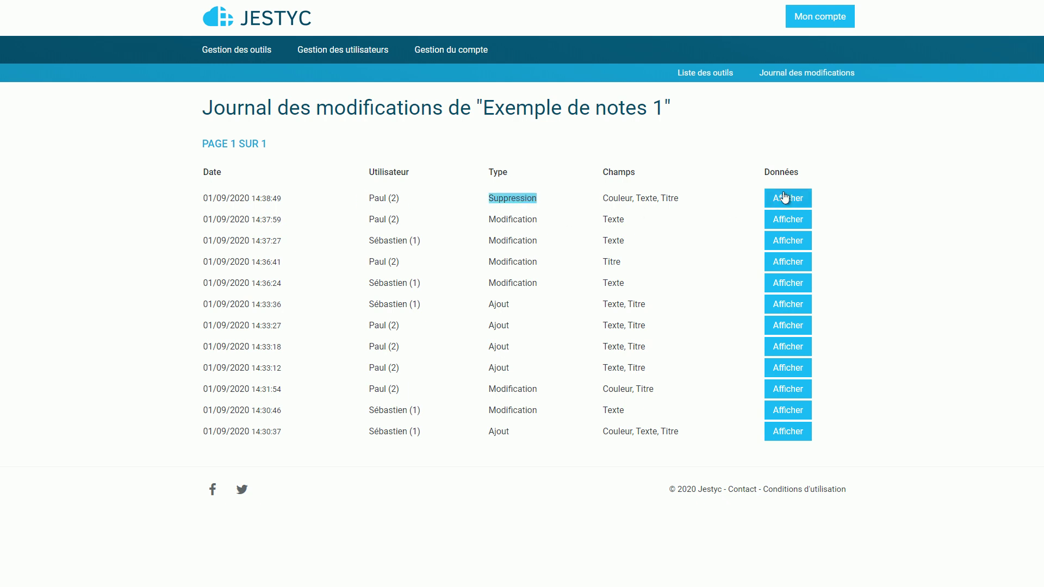
{"action": "left_click", "coordinate": [776, 199]}
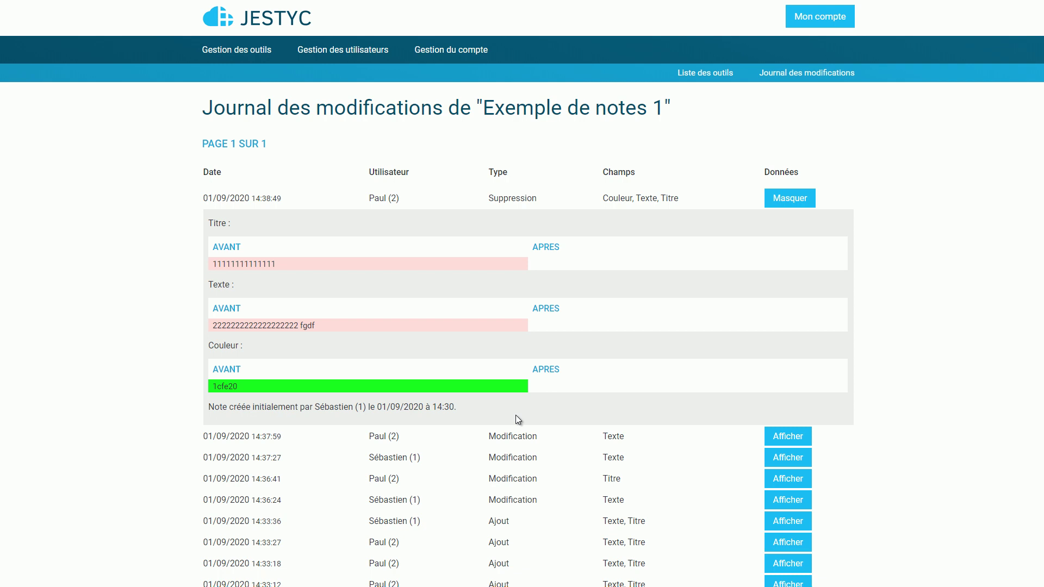
{"action": "key", "text": "alt+Tab"}
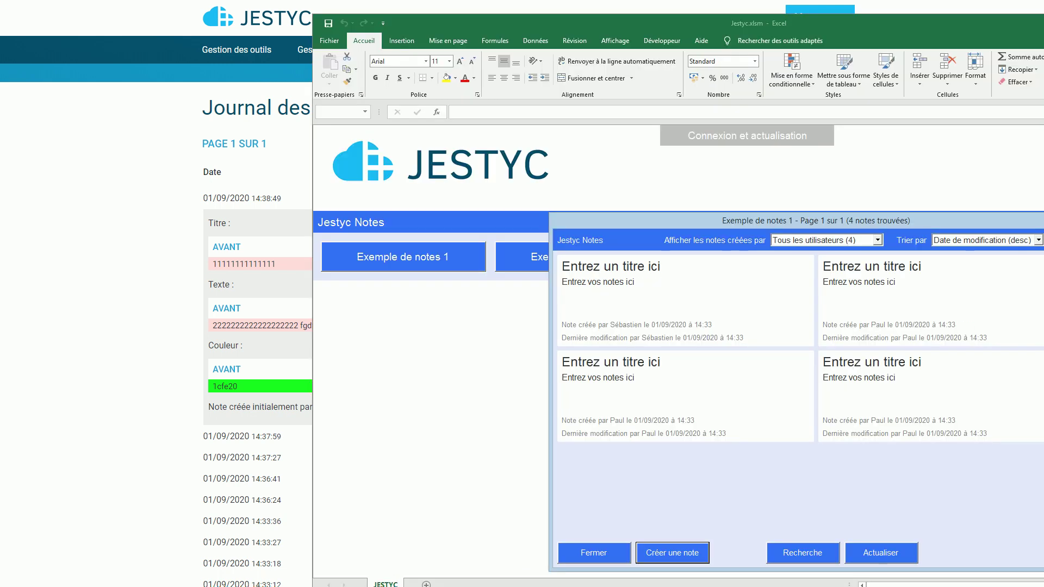
Step: Reopen Exemple de notes 1's four notes and the empty Exemple de notes 2 window, arranged side by side
{"action": "left_click", "coordinate": [1043, 220]}
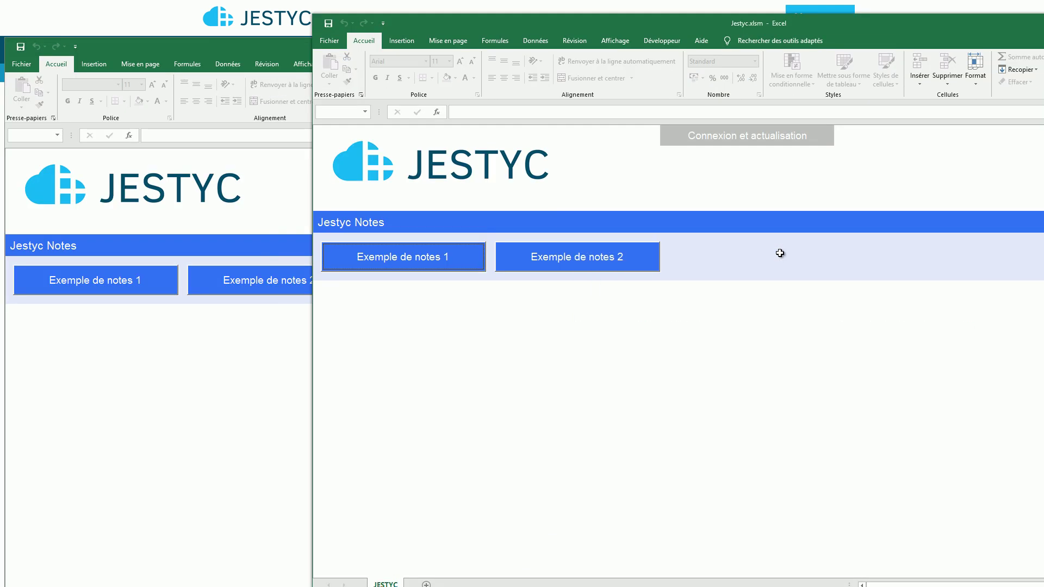
{"action": "left_click", "coordinate": [434, 264]}
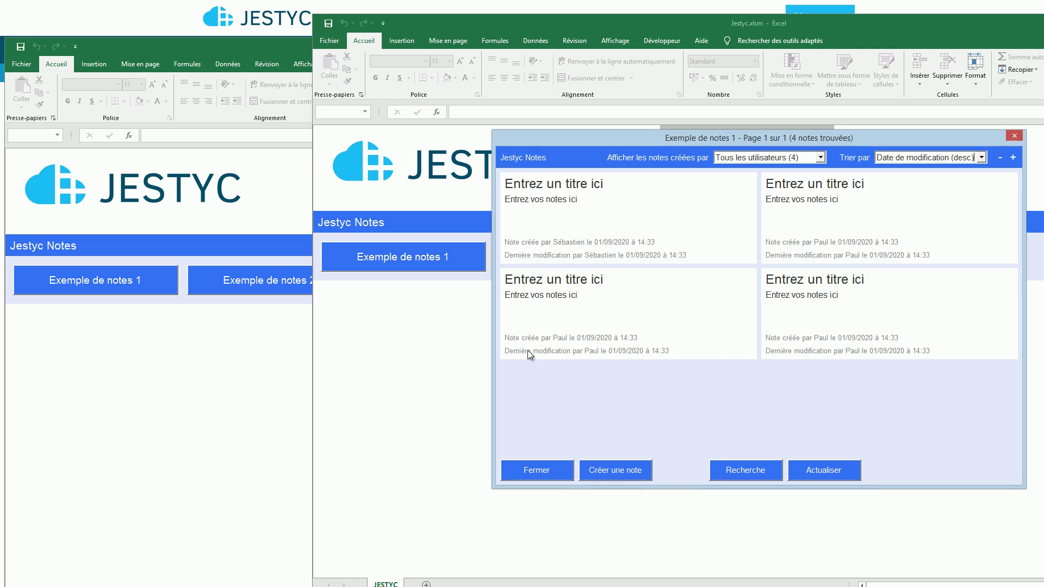
{"action": "left_click_drag", "start_coordinate": [559, 144], "coordinate": [524, 286]}
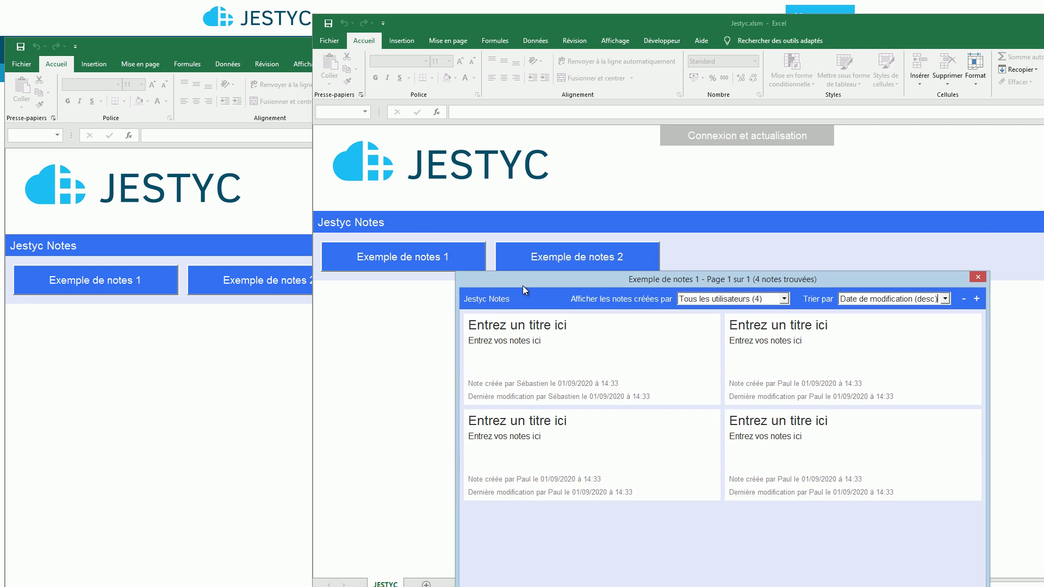
{"action": "left_click", "coordinate": [550, 259]}
{"action": "left_click_drag", "start_coordinate": [615, 129], "coordinate": [228, 57]}
{"action": "left_click_drag", "start_coordinate": [621, 279], "coordinate": [607, 197]}
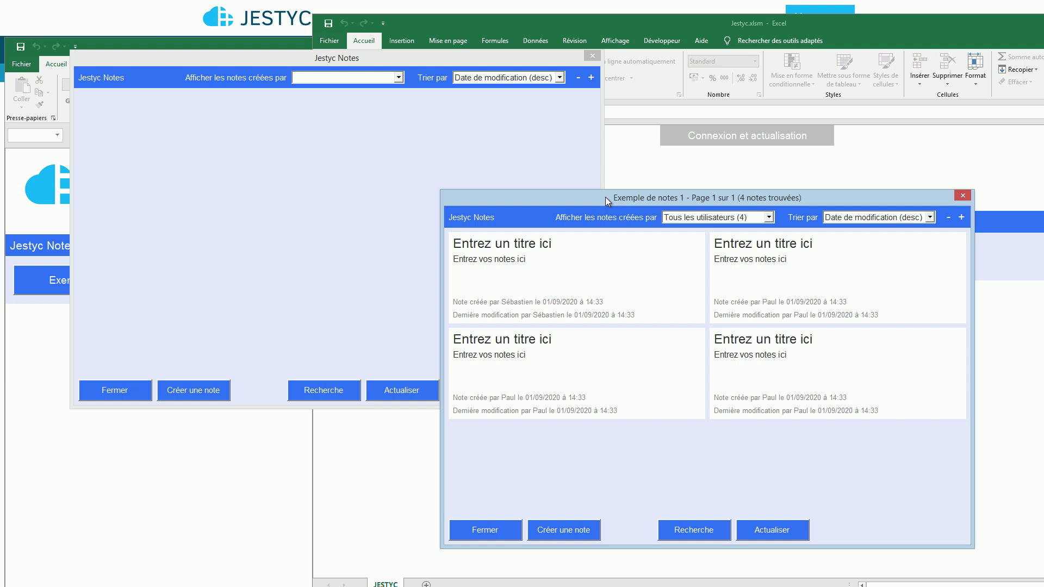
Step: Create a default note in Exemple de notes 2 coloured light green #dafeb4 and save it
{"action": "left_click", "coordinate": [193, 324]}
{"action": "left_click", "coordinate": [187, 397]}
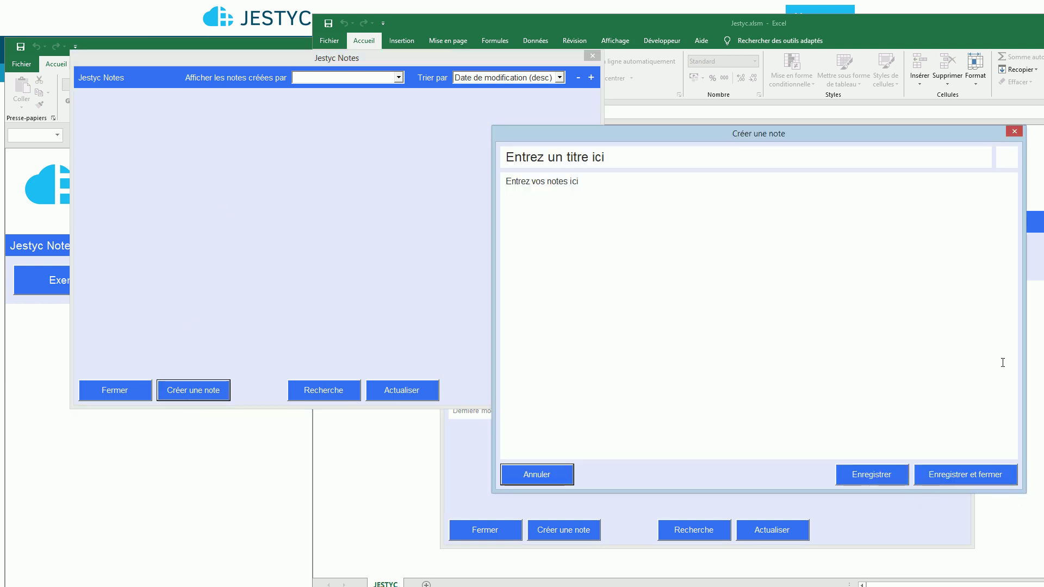
{"action": "left_click", "coordinate": [997, 163]}
{"action": "left_click", "coordinate": [838, 353]}
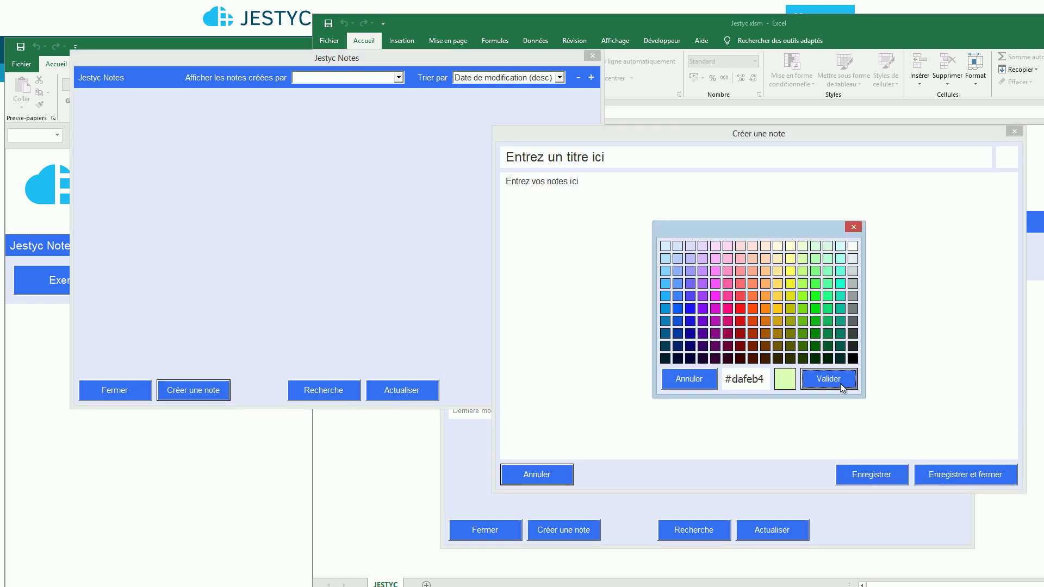
{"action": "left_click", "coordinate": [841, 379]}
{"action": "left_click", "coordinate": [967, 472]}
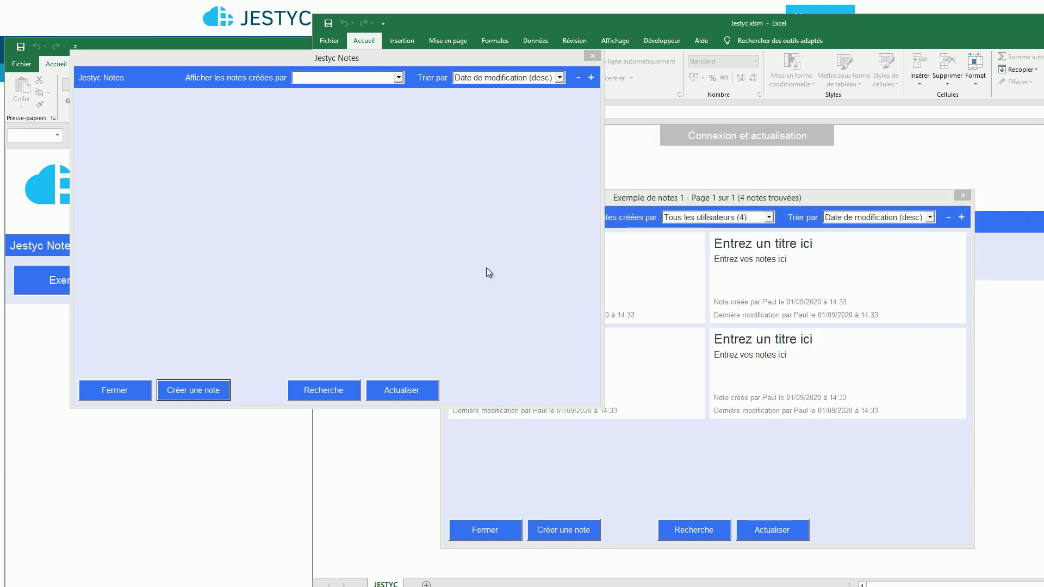
Step: Bring the Exemple de notes 1 window to the front
{"action": "left_click", "coordinate": [745, 456]}
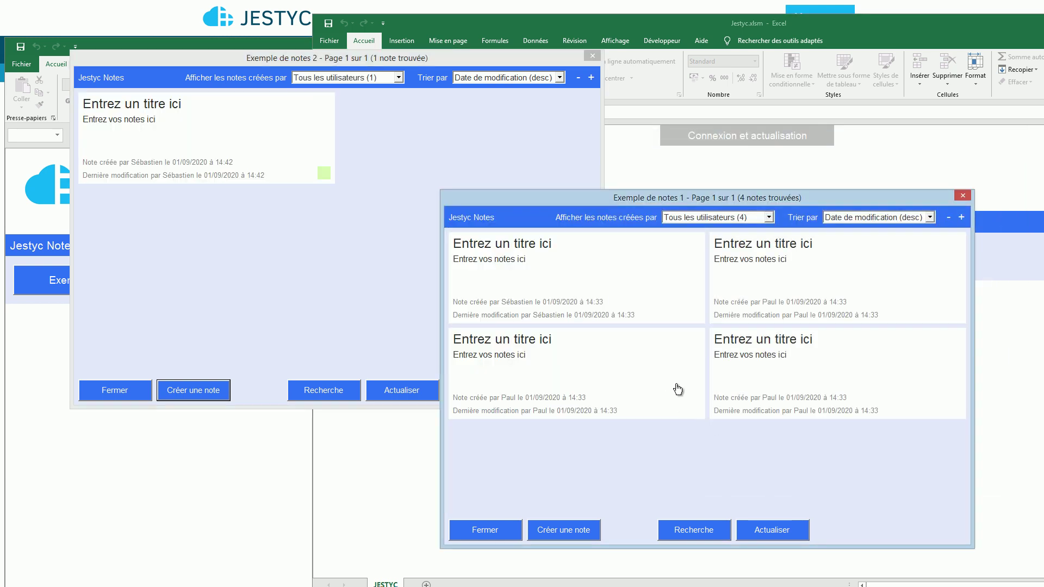
{"action": "left_click", "coordinate": [389, 227]}
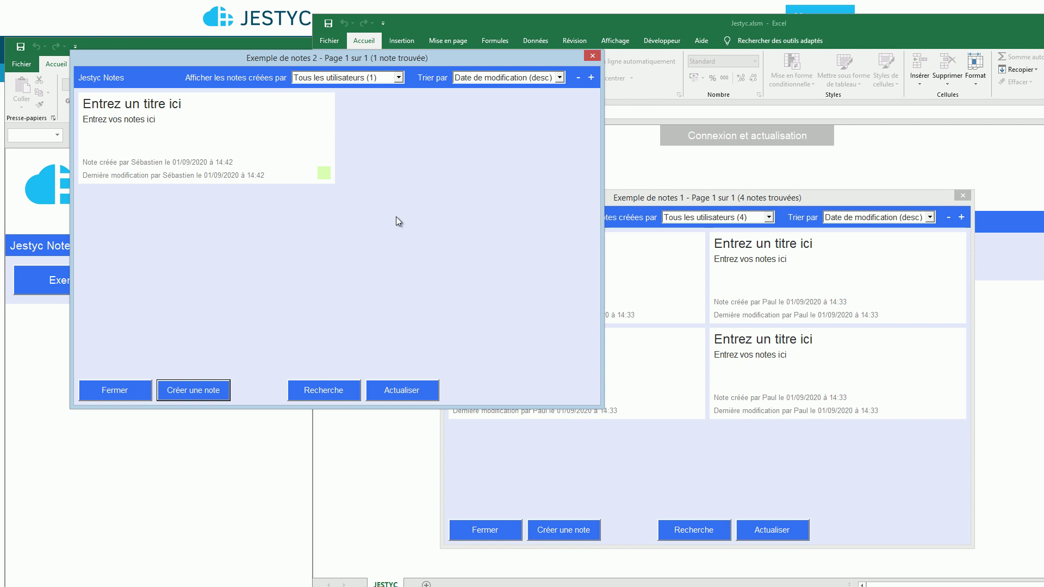
{"action": "left_click", "coordinate": [714, 198]}
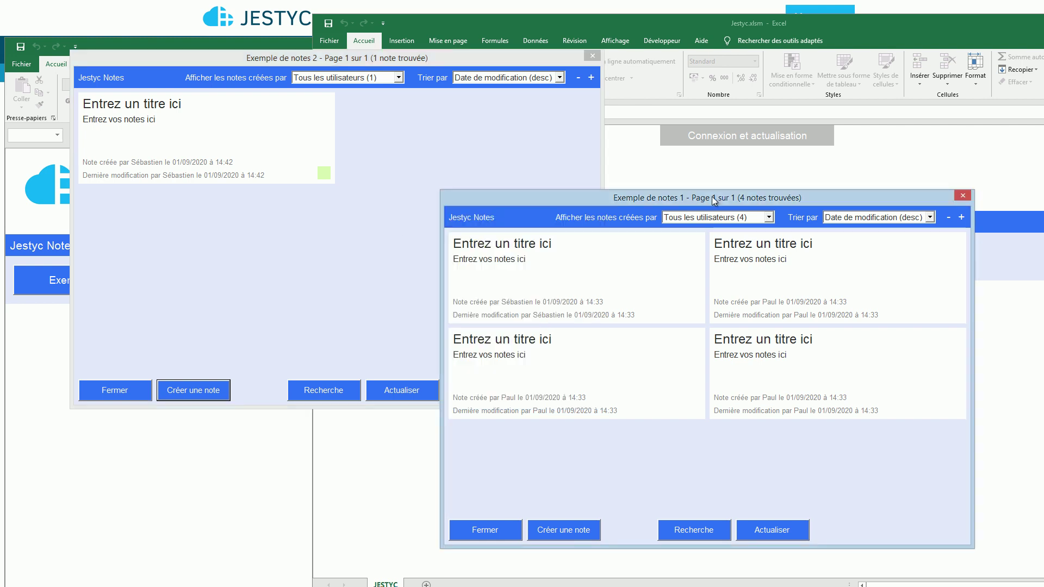